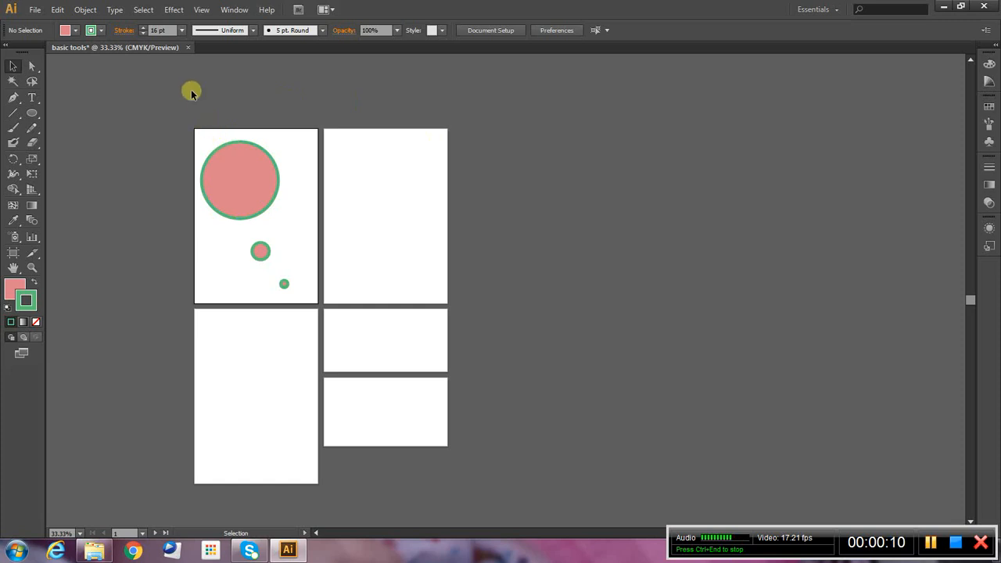
- Close the basic tools document without saving its changes and create a new A4 print document with two artboards
click(187, 47)
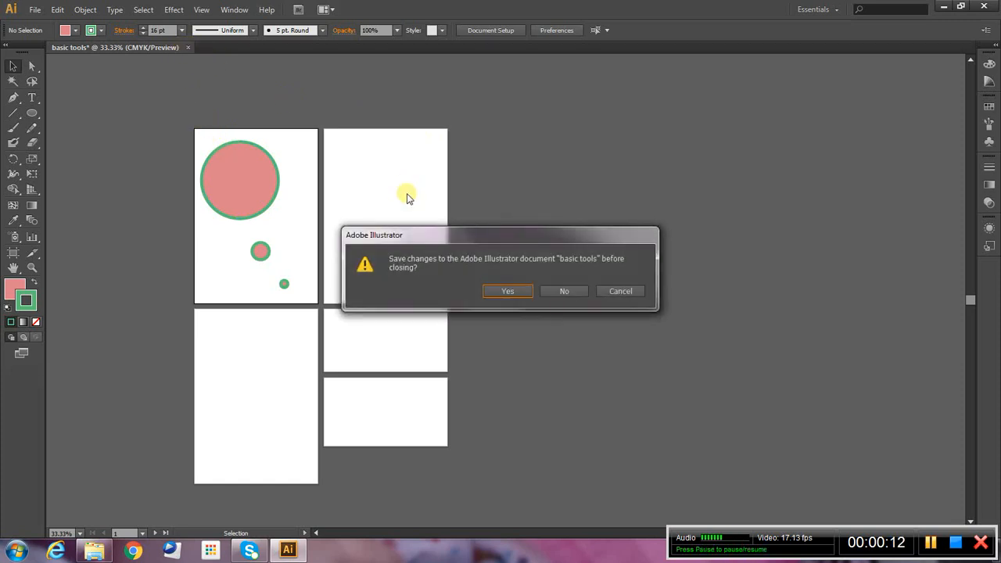
click(562, 291)
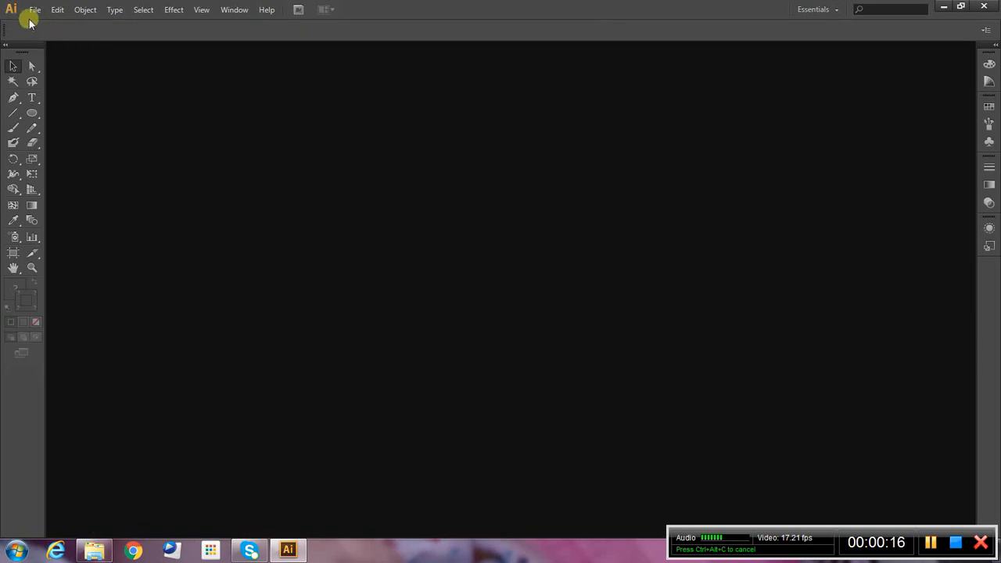
click(37, 10)
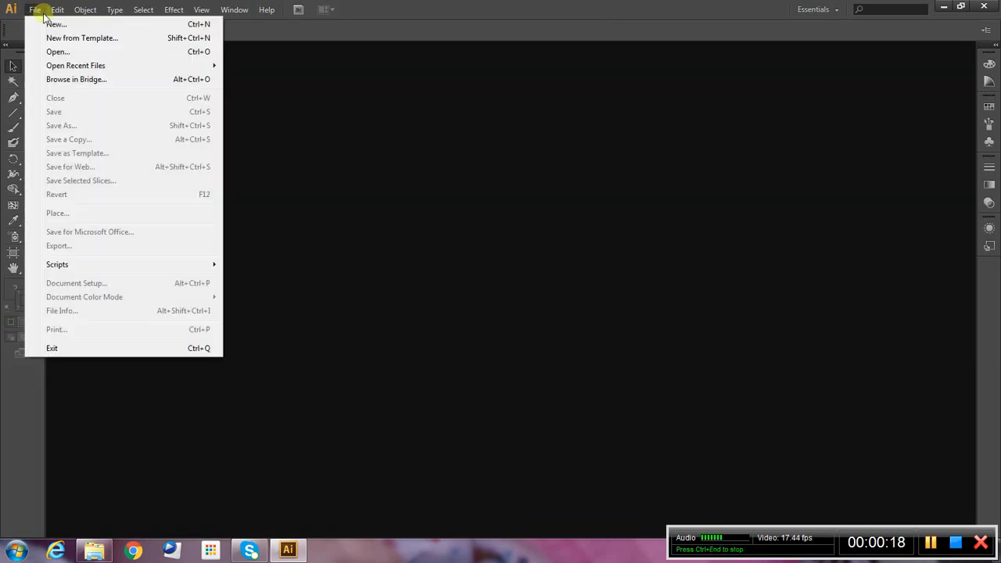
click(37, 24)
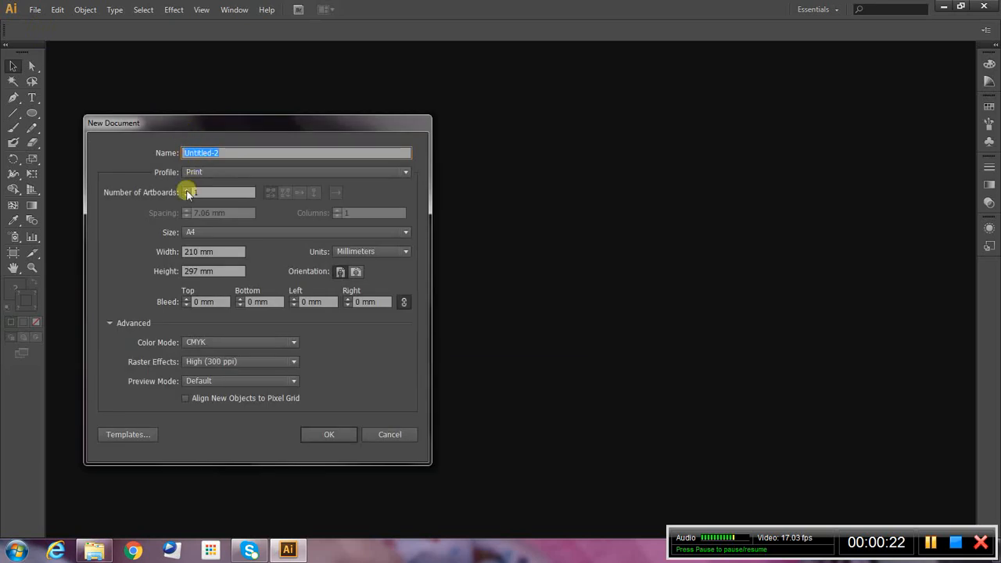
click(186, 190)
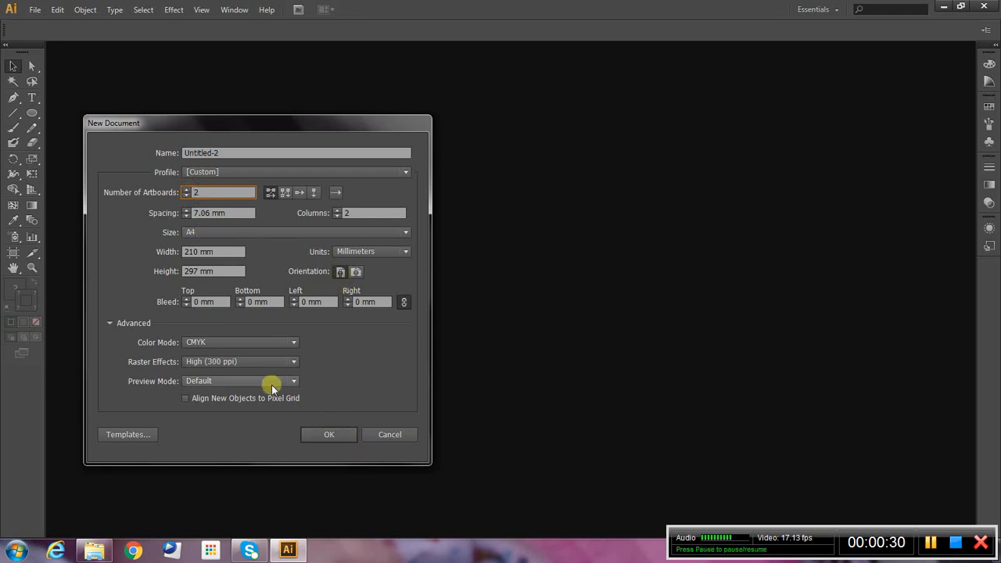
click(339, 432)
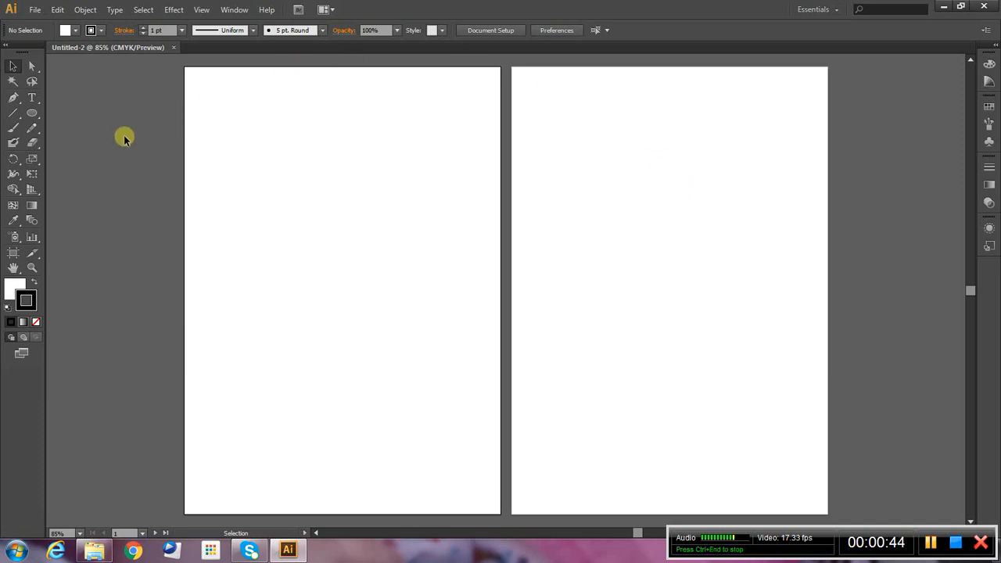
- Add the text "PEN TOOL" near the top of the first artboard and "line tool" near the top of the second
click(32, 99)
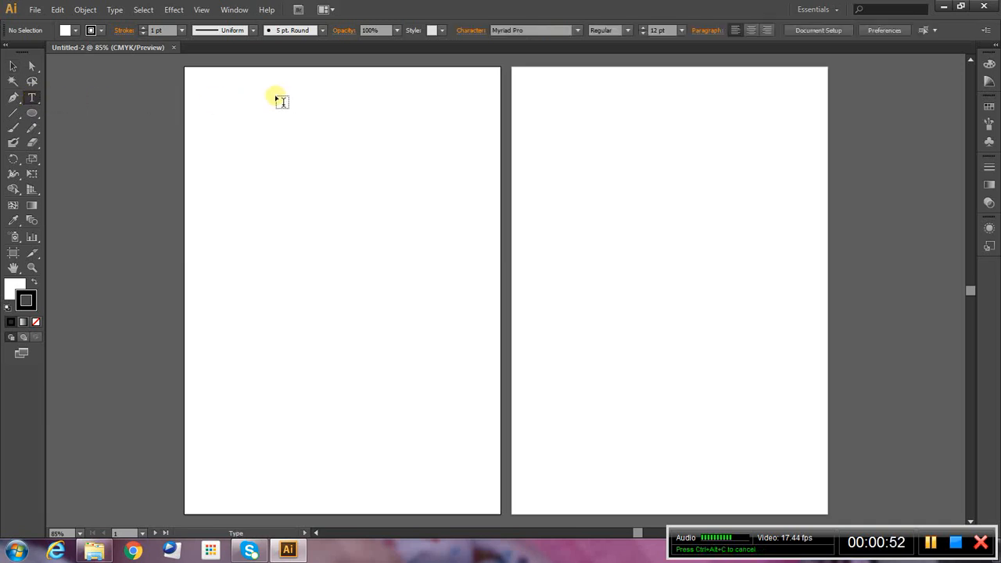
click(280, 100)
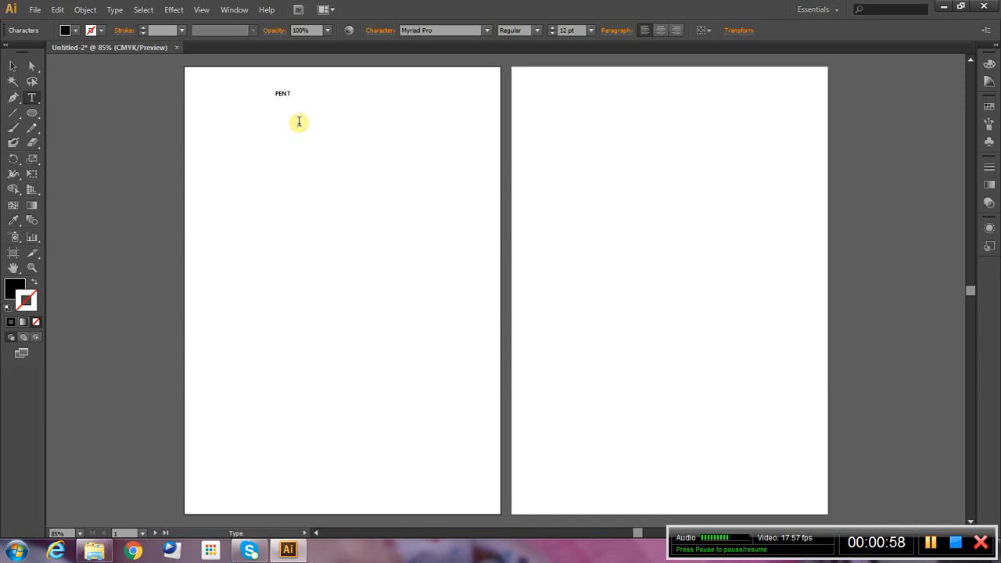
text(PENTOOL)
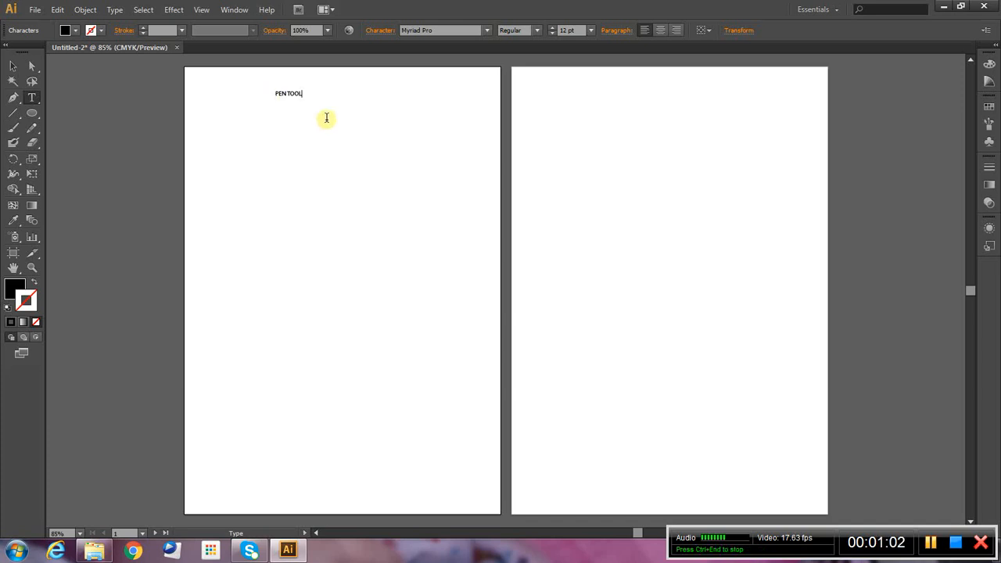
ctrl+click(352, 126)
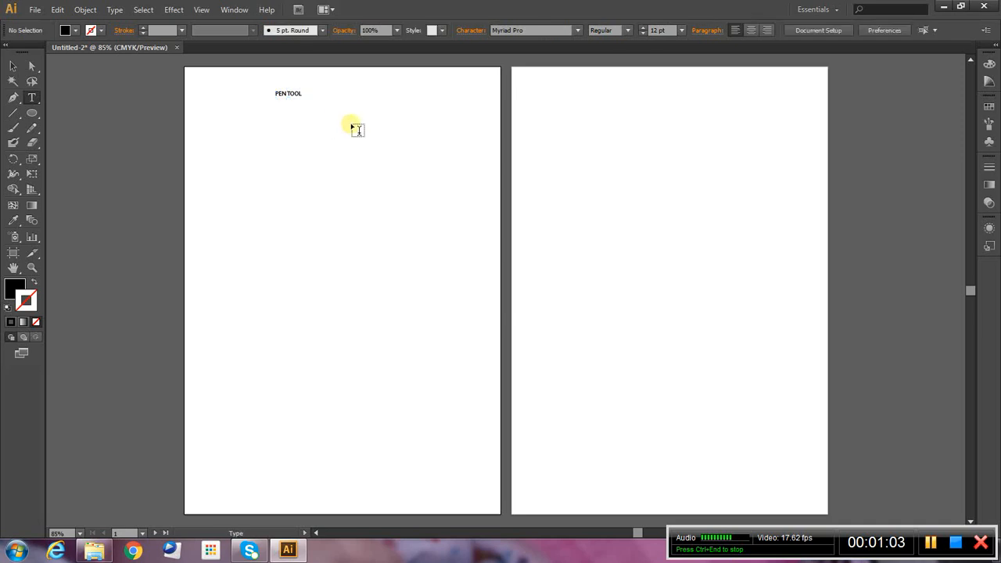
click(628, 100)
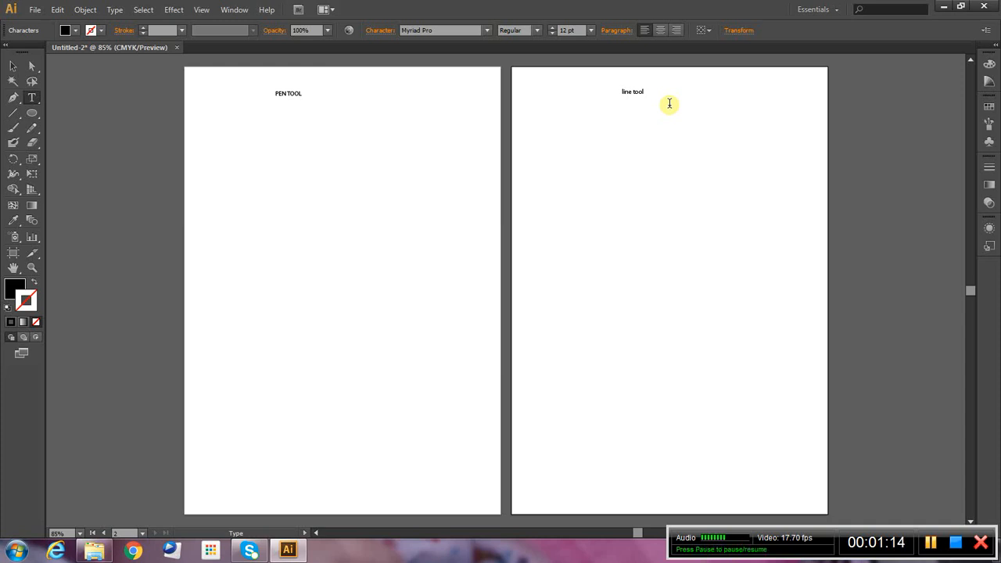
ctrl+click(668, 103)
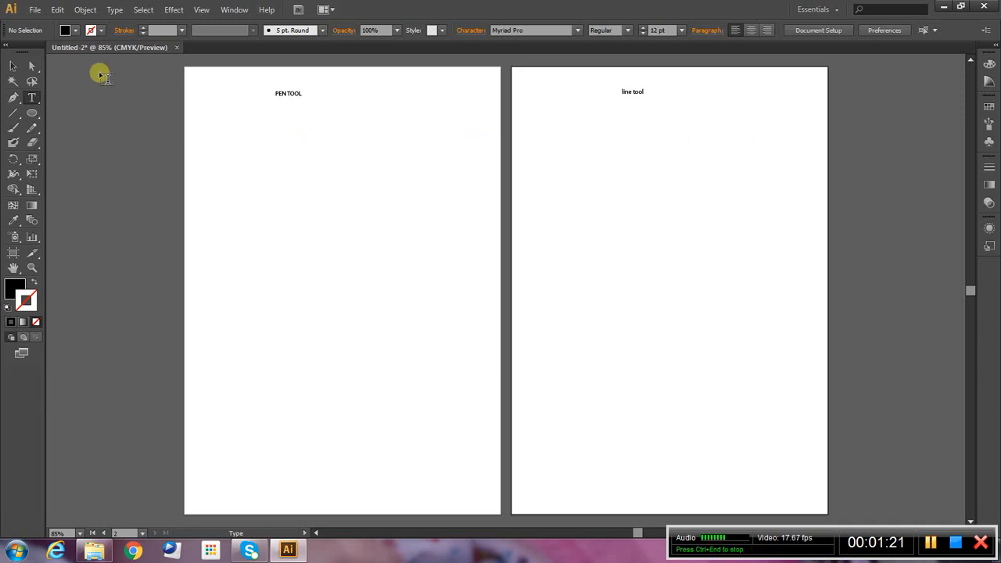
- Enlarge the PEN TOOL text to about 61 pt, scale up the line tool text, and place both as artboard headings
click(13, 69)
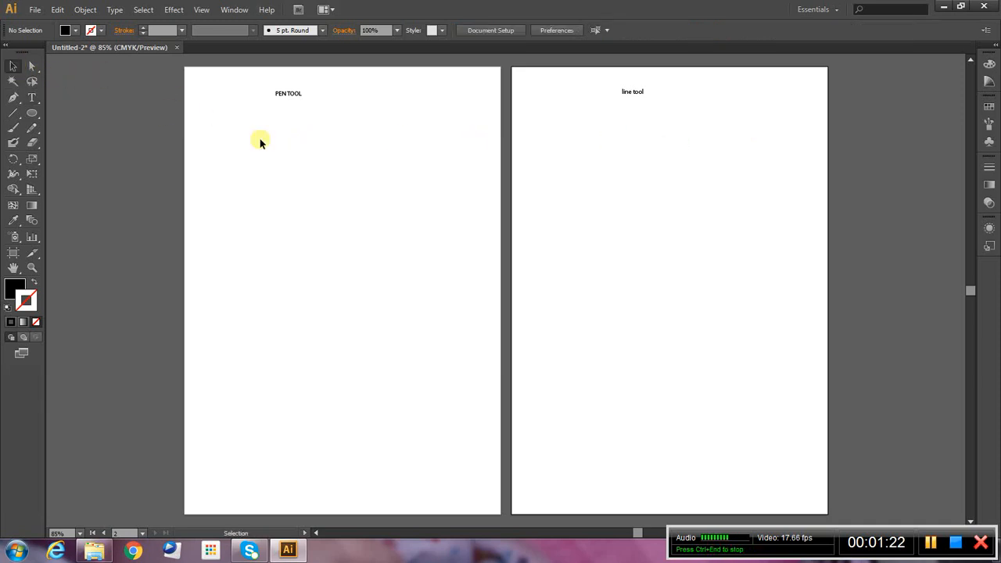
click(301, 98)
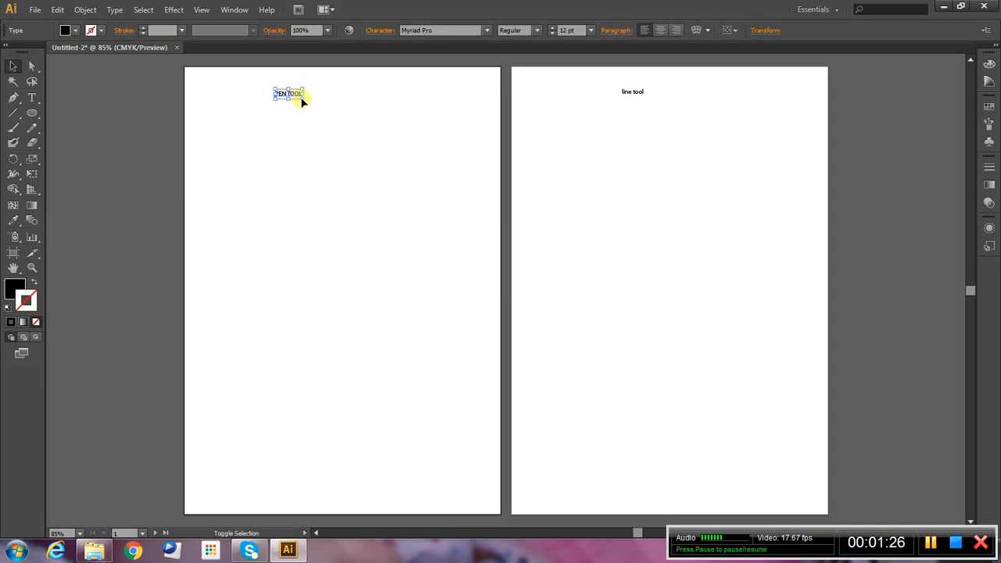
drag(302, 98, 409, 148)
drag(359, 125, 359, 109)
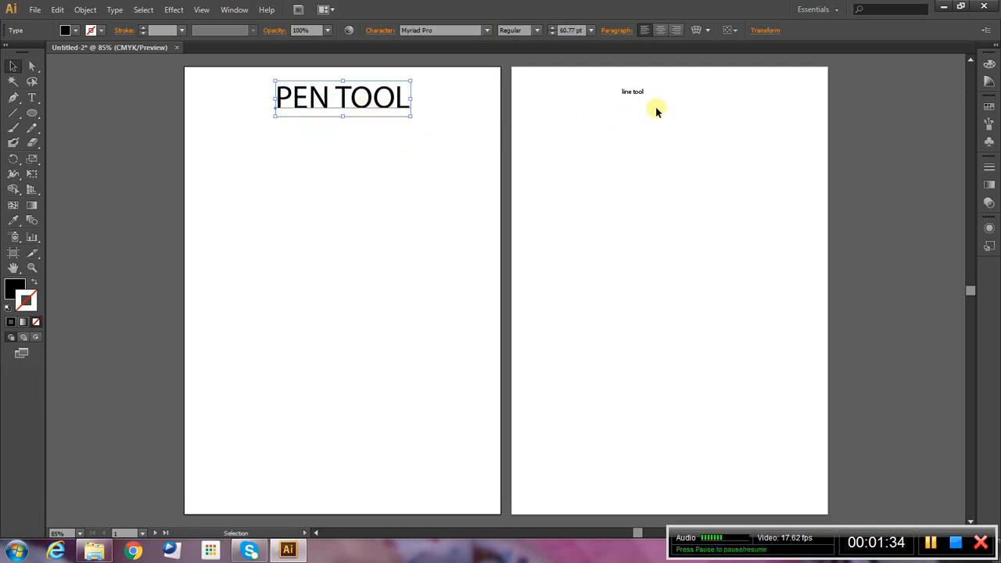
drag(657, 112, 690, 108)
click(680, 143)
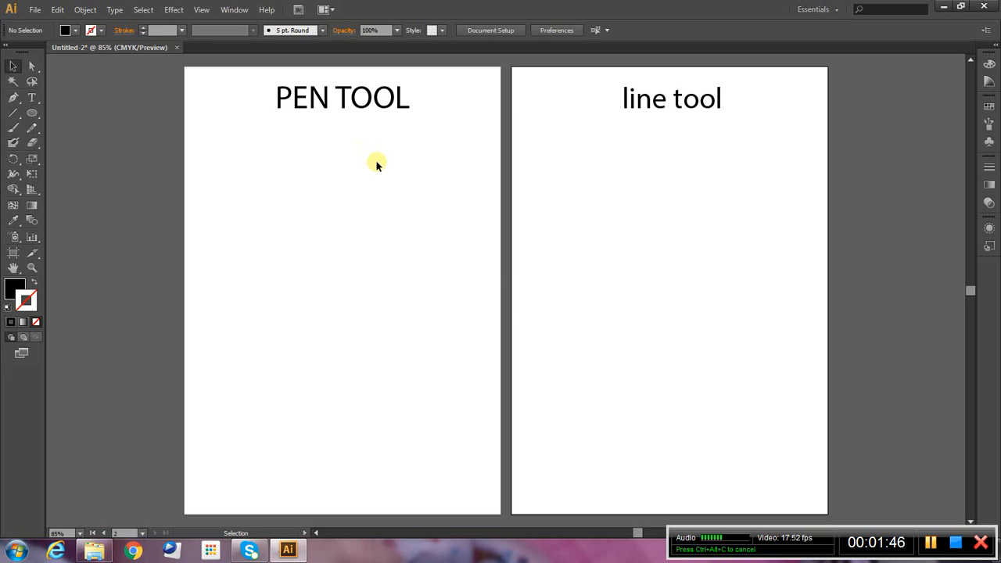
- Draw a closed shape under the PEN TOOL heading with the Pen tool, using straight zigzag edges on its right and curves on its lower left
click(14, 99)
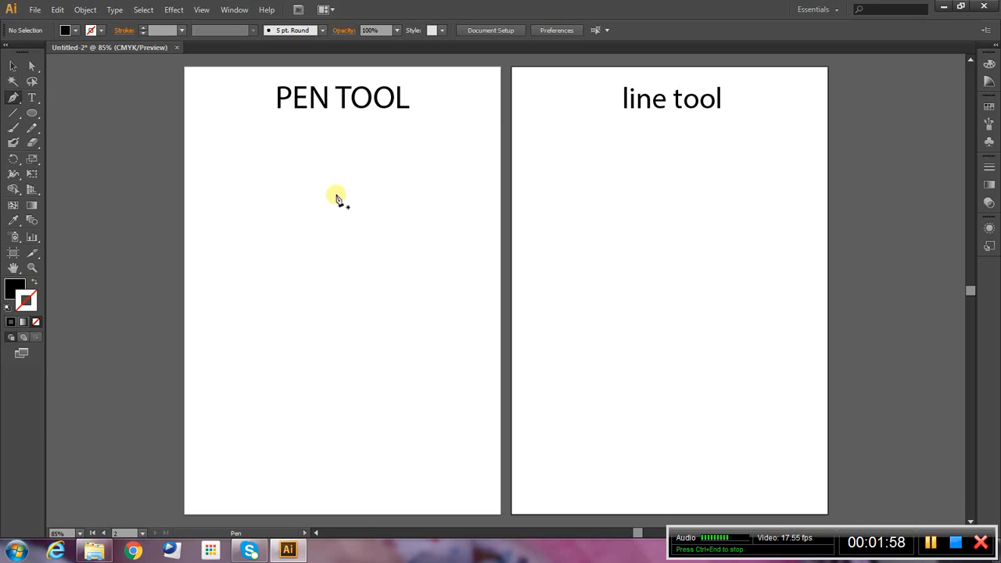
click(229, 183)
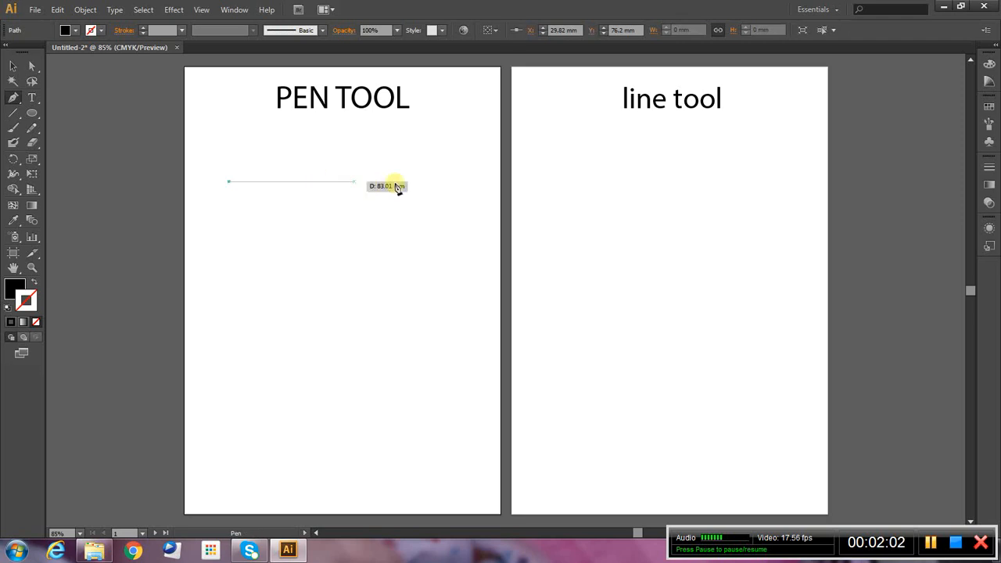
click(434, 148)
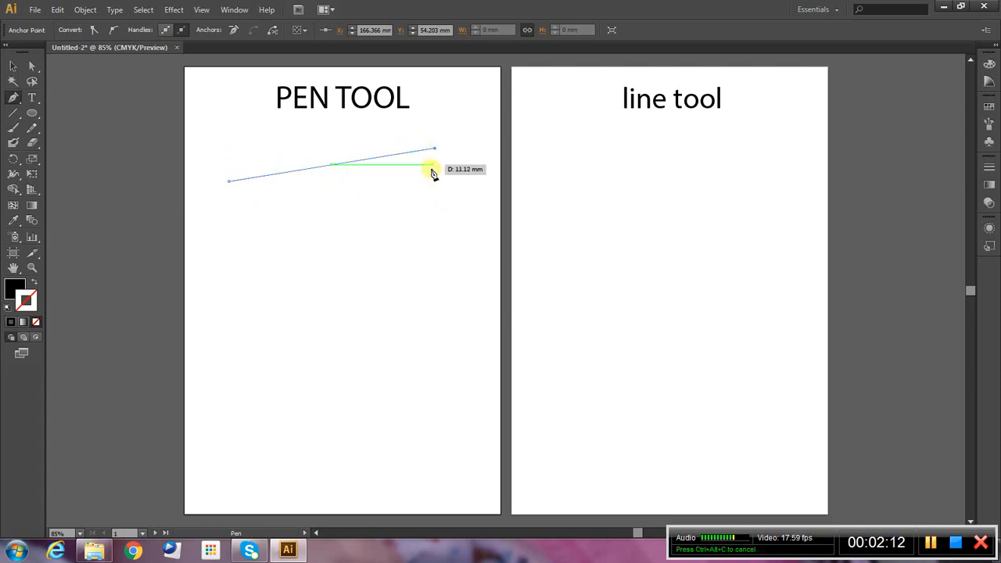
click(382, 189)
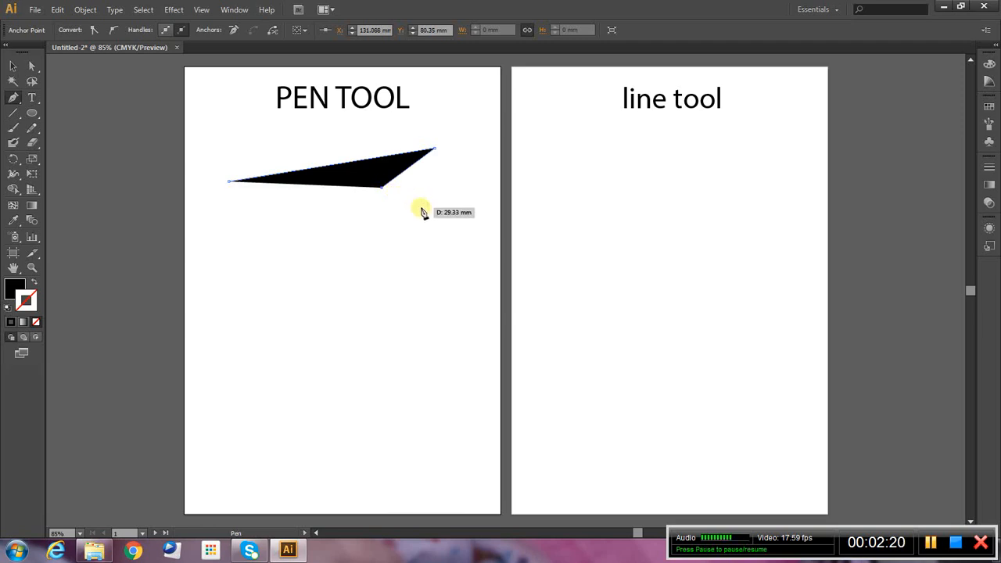
click(422, 208)
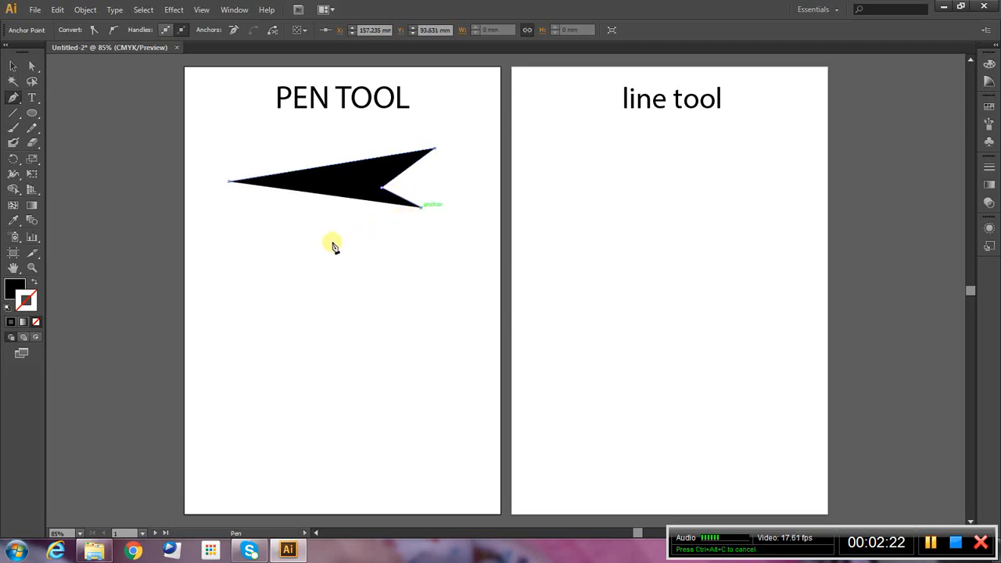
click(298, 255)
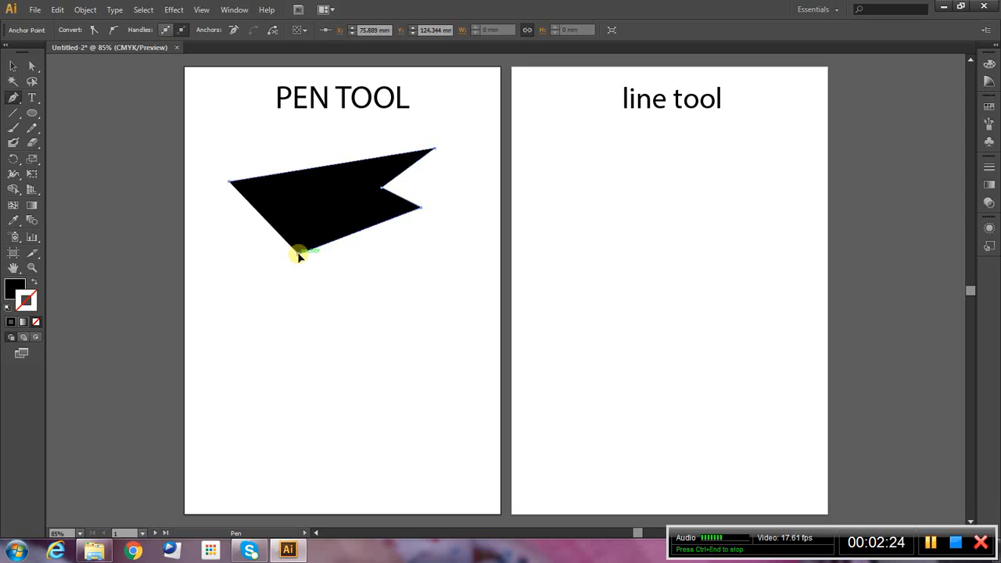
click(372, 281)
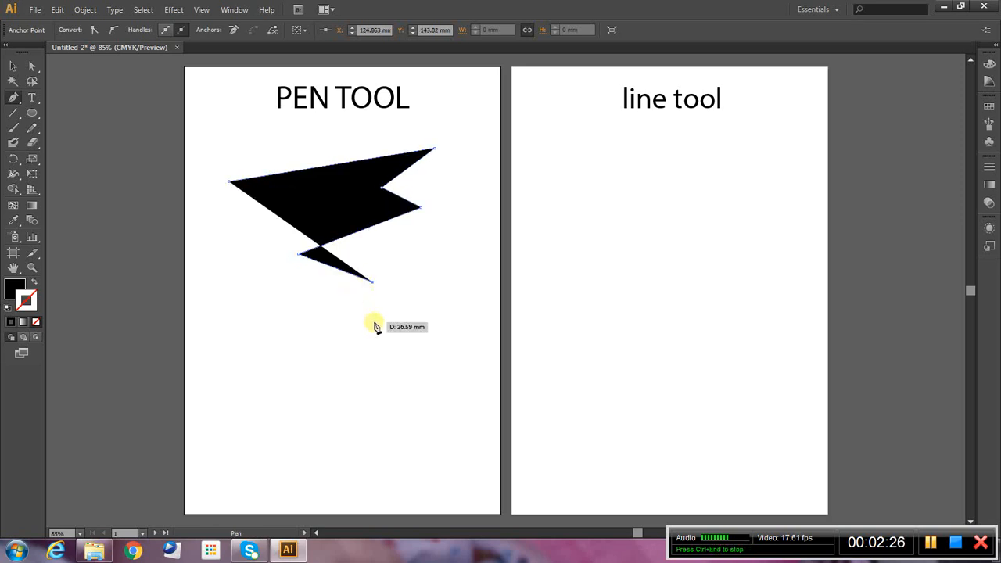
click(342, 338)
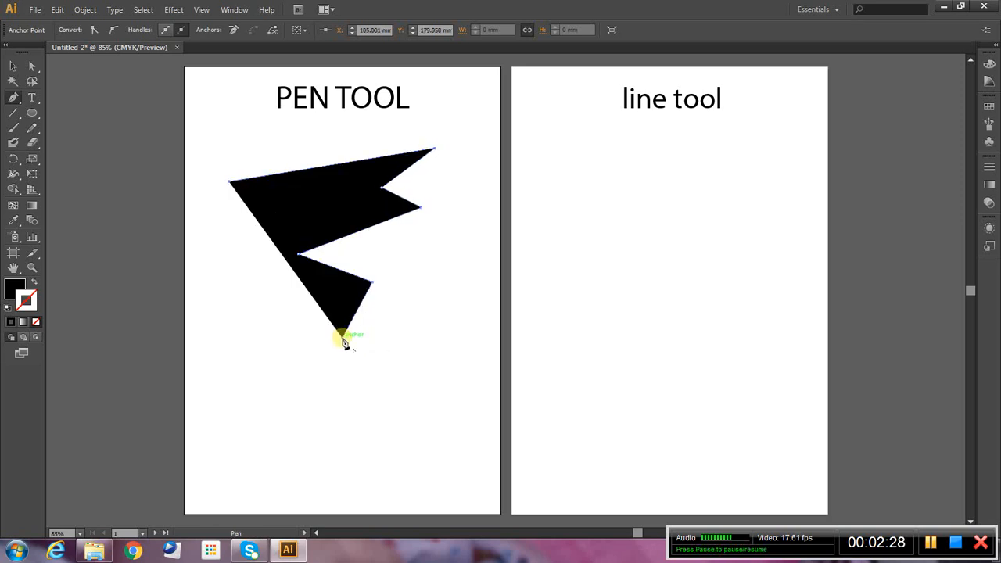
click(394, 358)
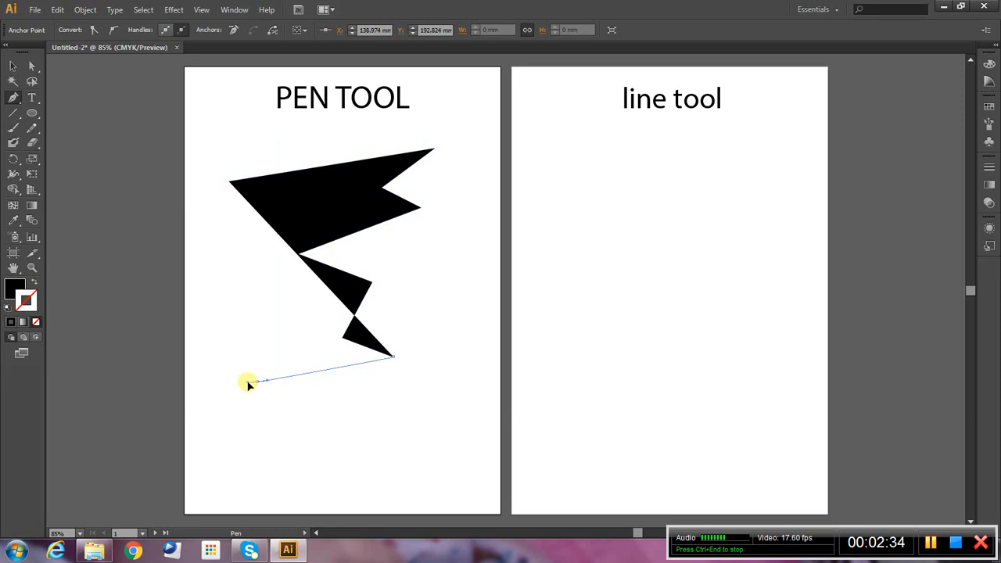
drag(258, 381, 221, 323)
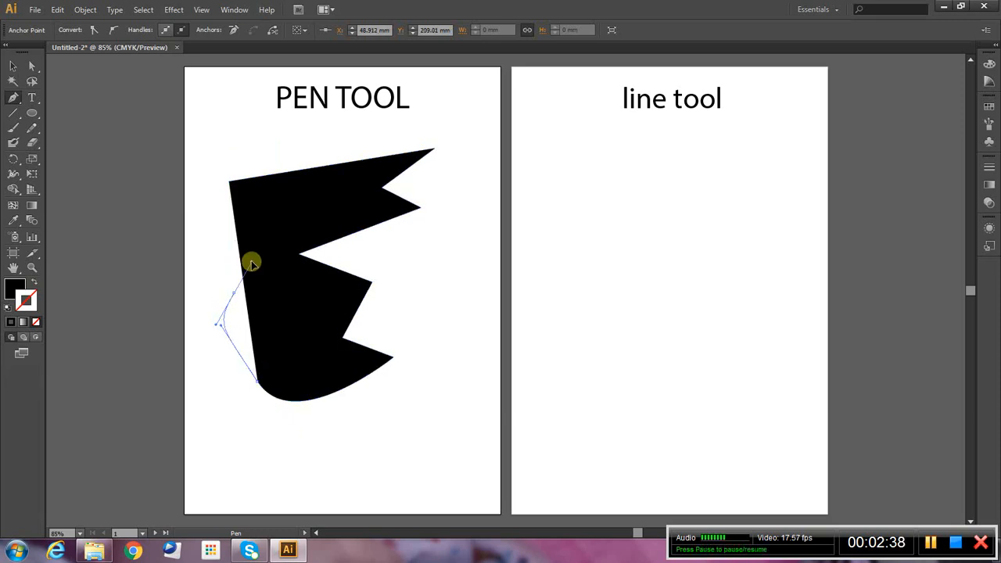
drag(251, 263, 230, 181)
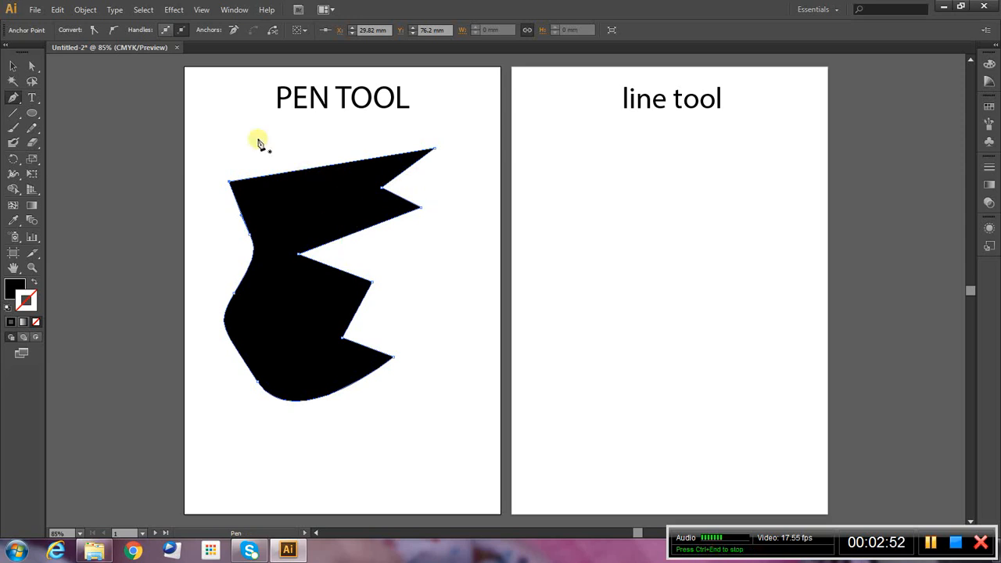
- Move the black pen-drawn shape slightly right and down on the first artboard, to about X 120 mm, Y 141 mm
click(14, 66)
click(250, 253)
click(209, 251)
key(p)
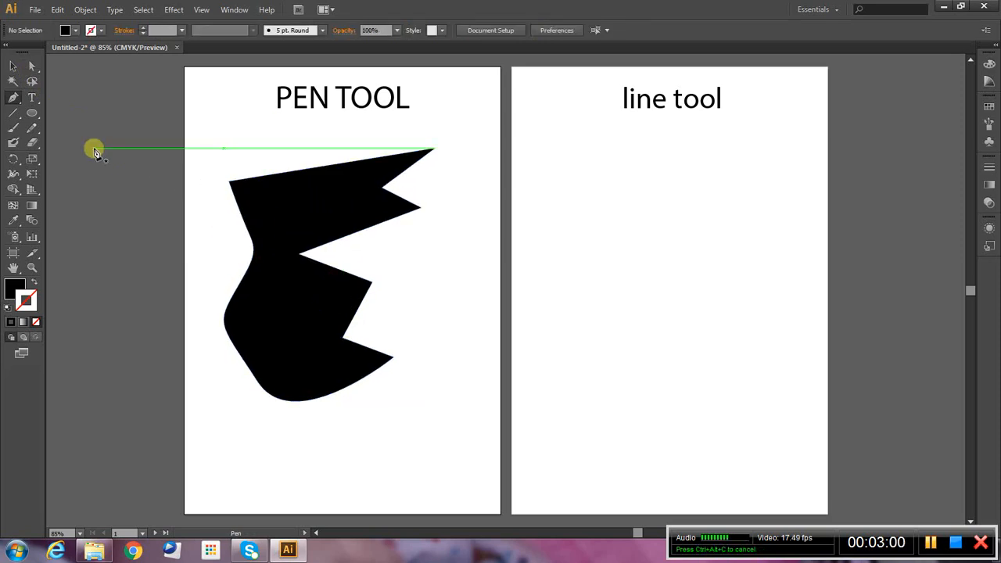
click(13, 66)
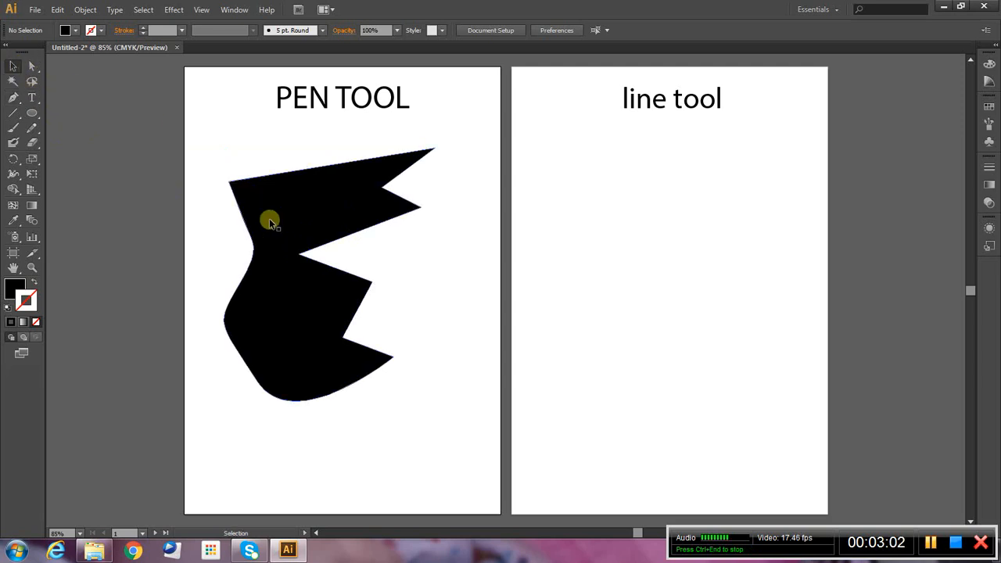
drag(274, 226, 317, 231)
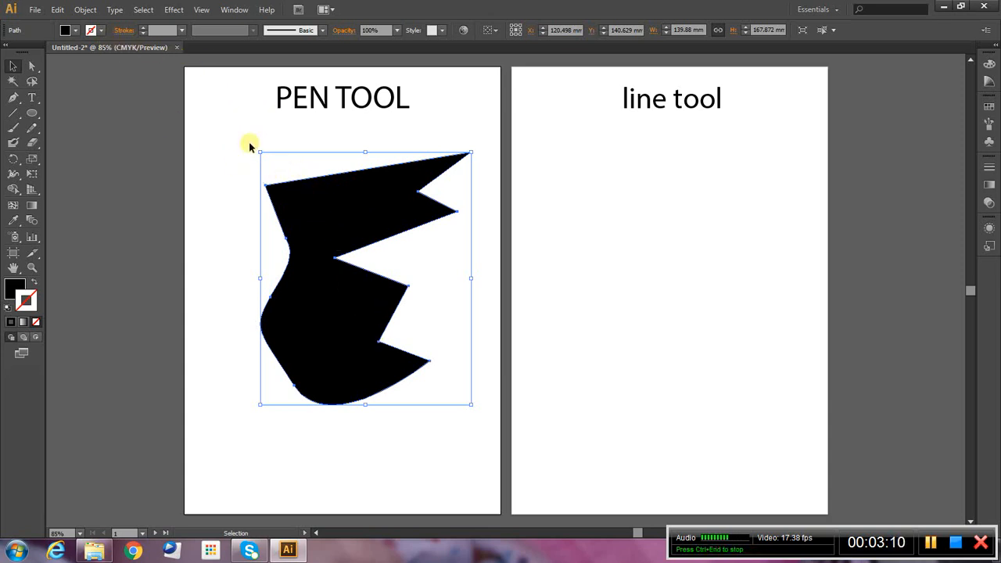
- Give the black shape a red stroke with a weight of 21 pt
click(101, 30)
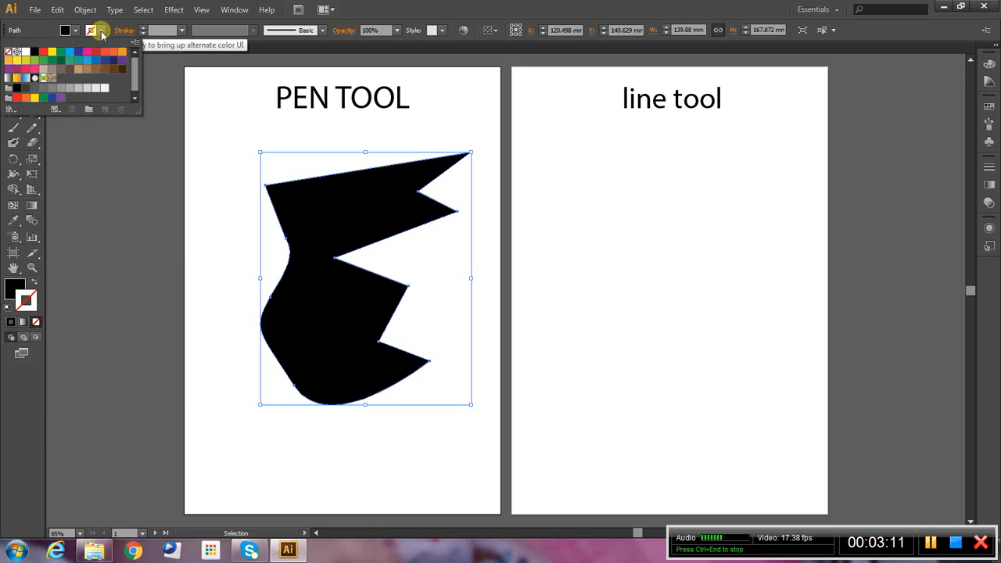
click(43, 51)
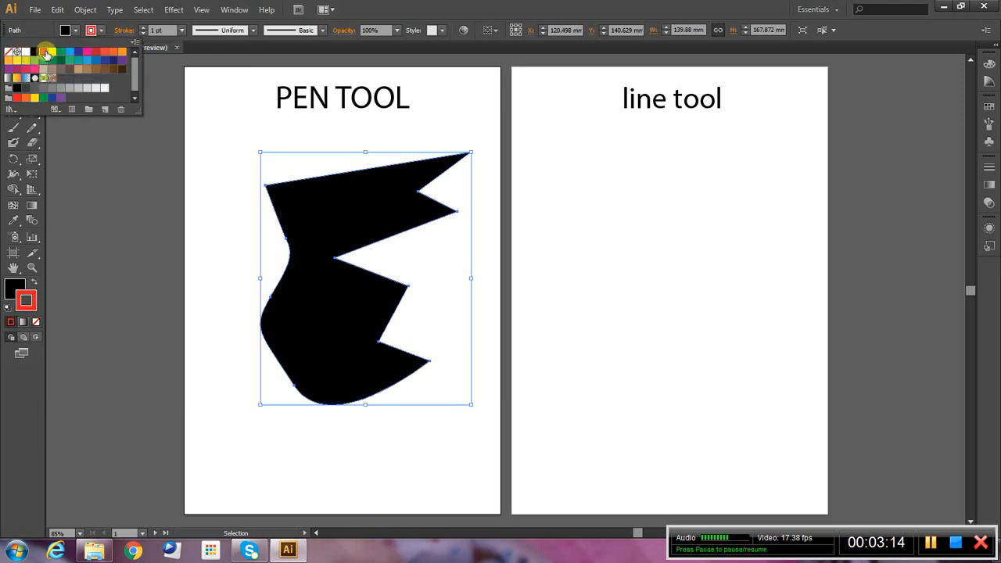
click(143, 28)
click(143, 28)
click(142, 29)
click(143, 29)
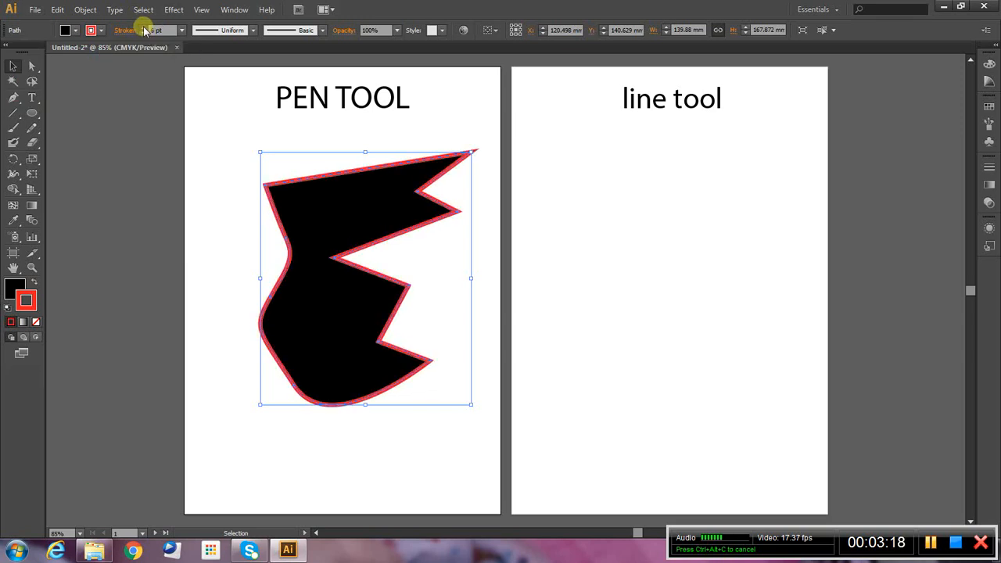
click(142, 29)
click(143, 29)
click(143, 29)
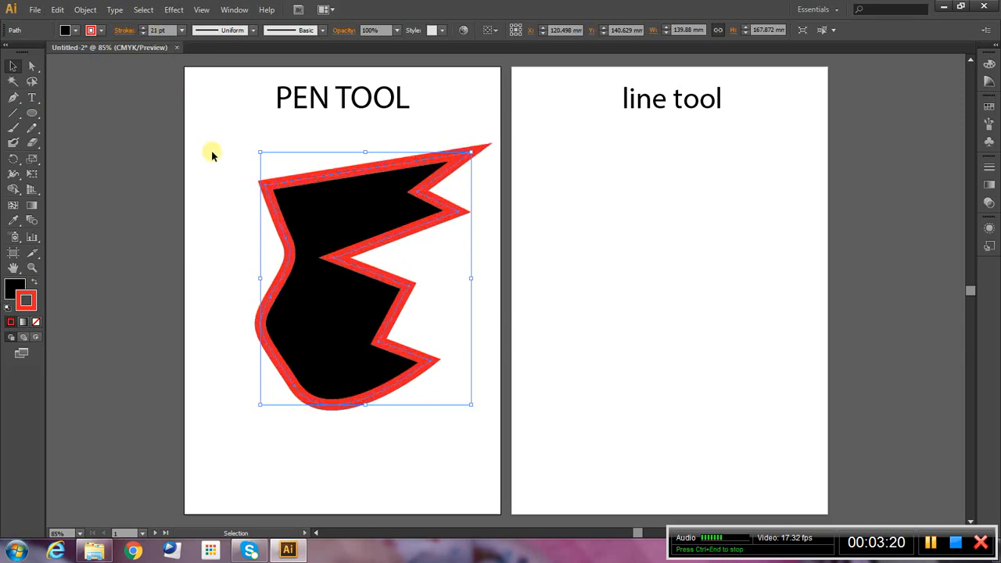
click(223, 171)
click(290, 206)
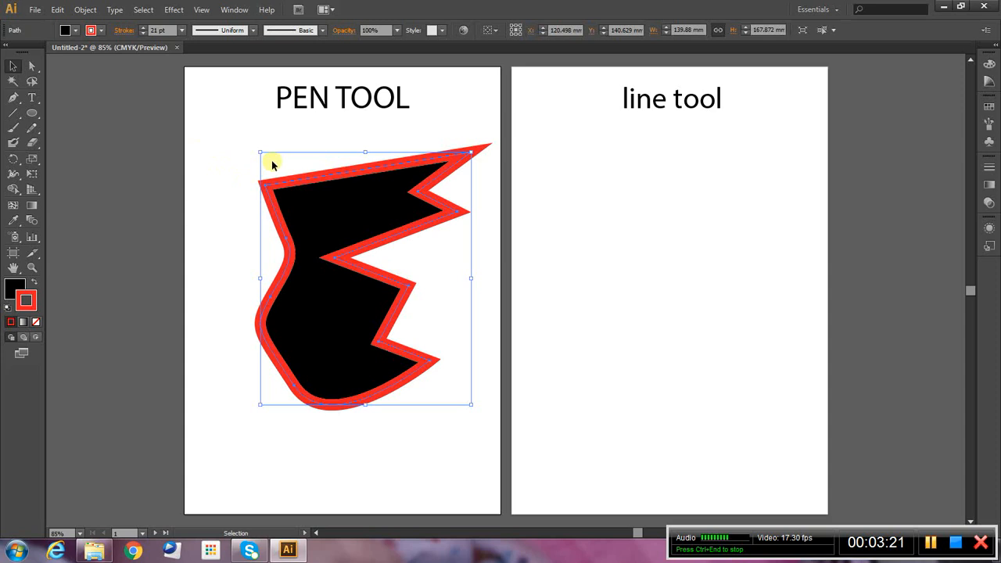
- Fill the black pen-drawn shape with purple and move it up and left to about X 101 mm, Y 129 mm
click(75, 30)
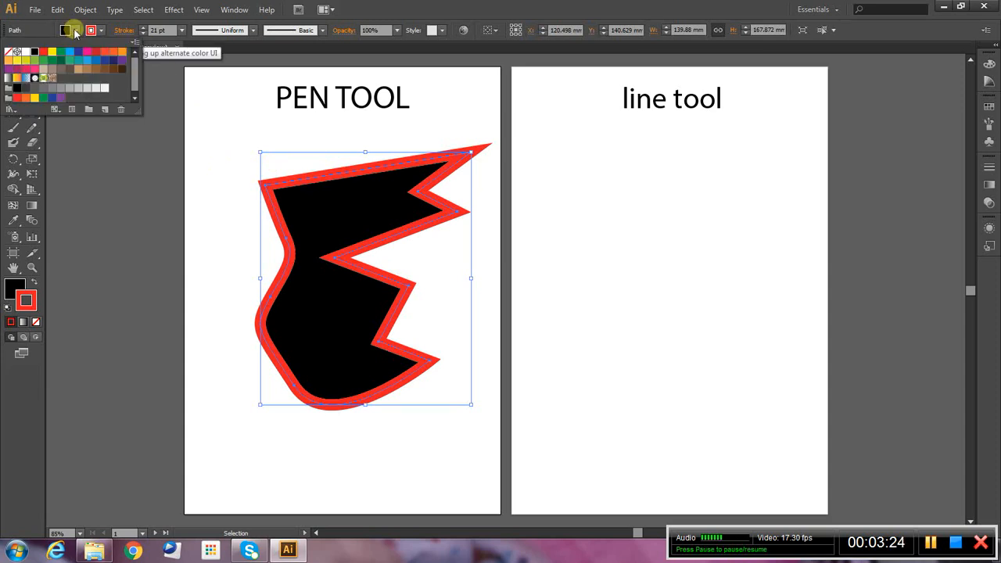
click(123, 63)
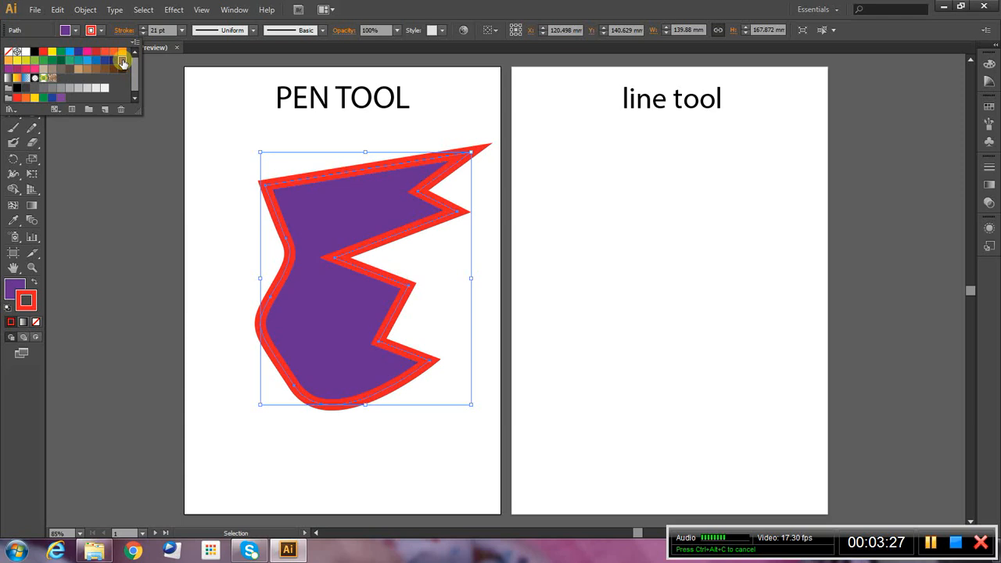
click(334, 136)
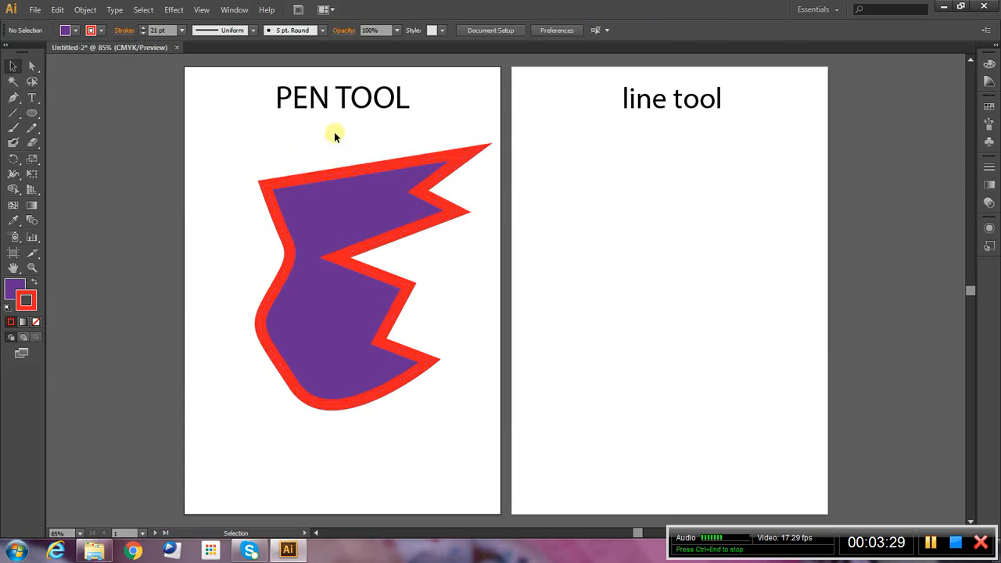
click(344, 194)
drag(349, 172, 319, 160)
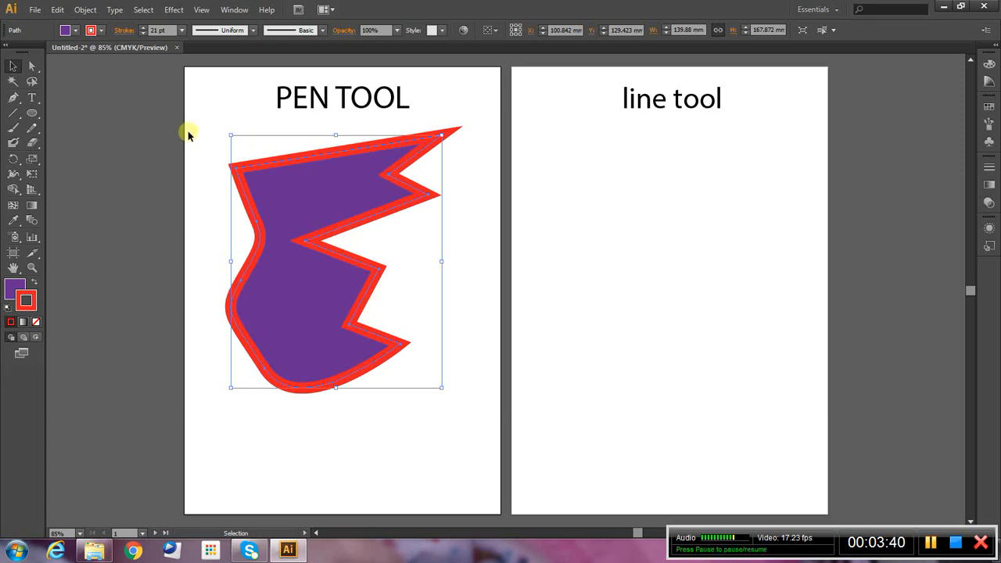
- Draw two horizontal lines, a separate slanted line and a connected three-segment zigzag under the line tool heading with the Line Segment tool
click(12, 114)
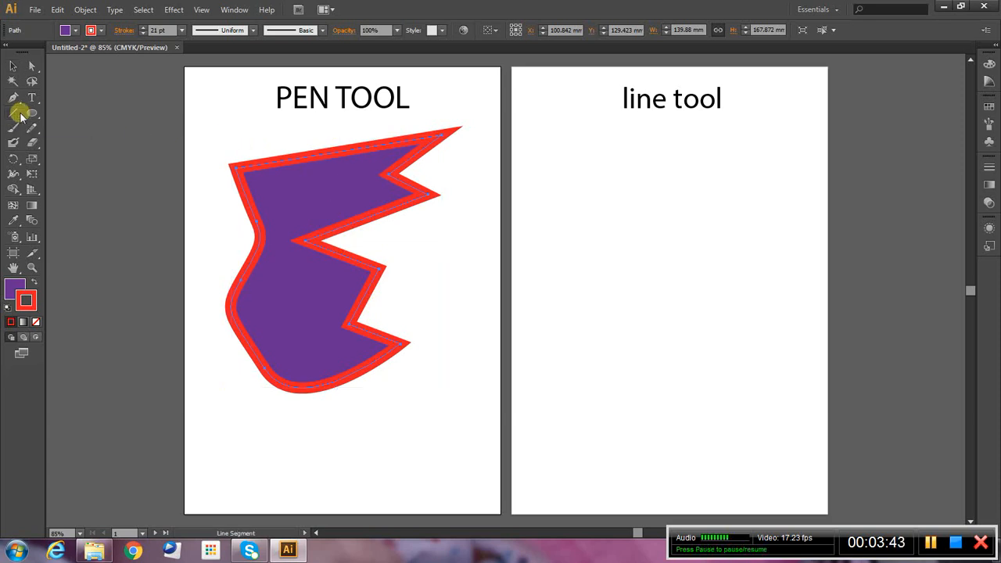
click(562, 190)
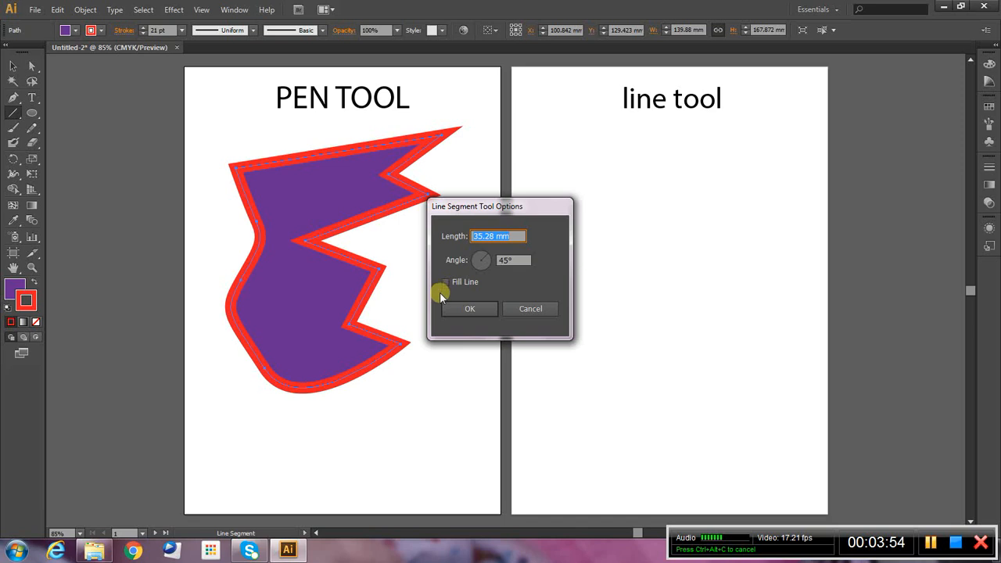
click(539, 310)
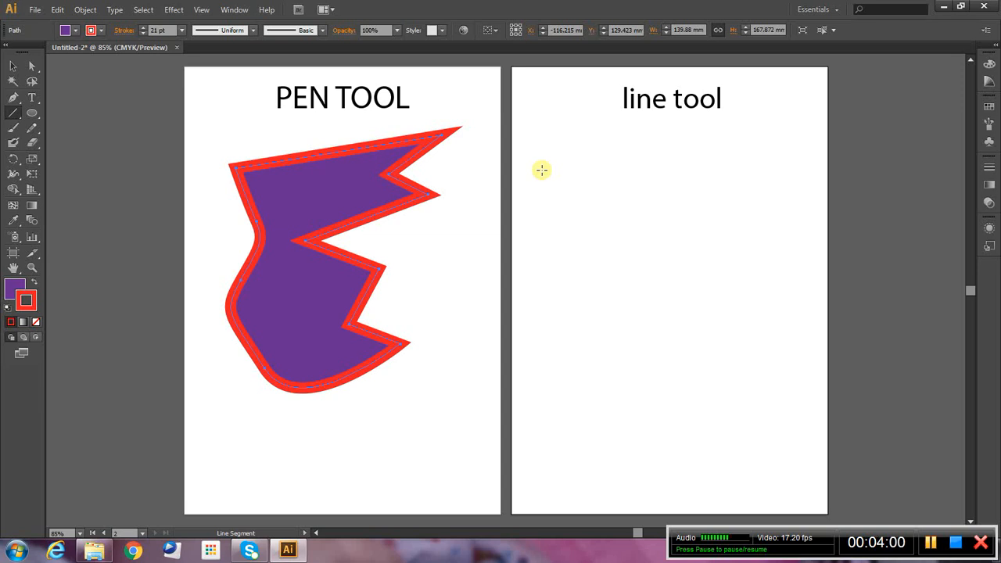
drag(542, 169, 747, 170)
drag(558, 192, 607, 273)
drag(606, 216, 733, 217)
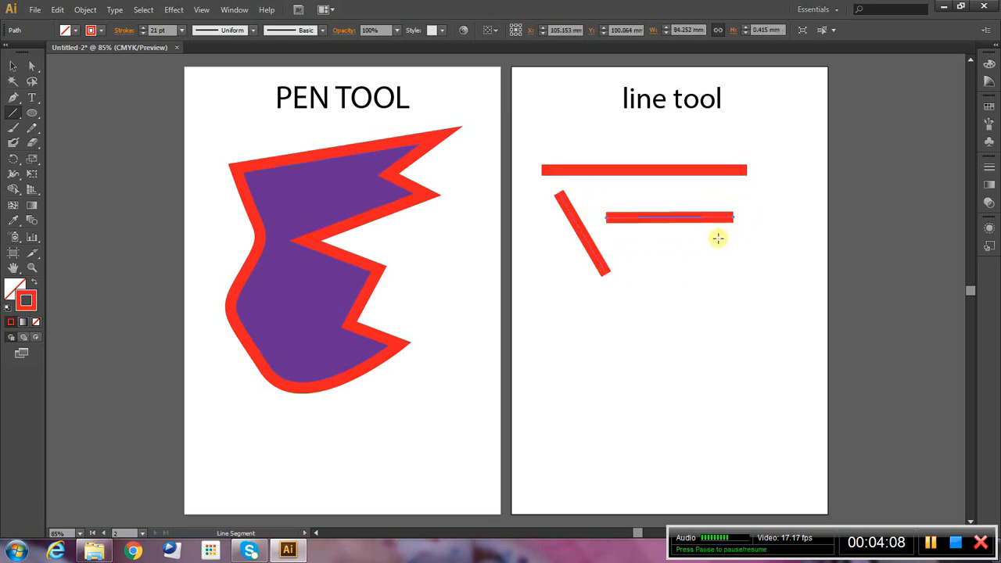
mouse_move(687, 244)
mouse_down()
mouse_move(699, 346)
mouse_move(585, 414)
mouse_move(700, 472)
mouse_up()
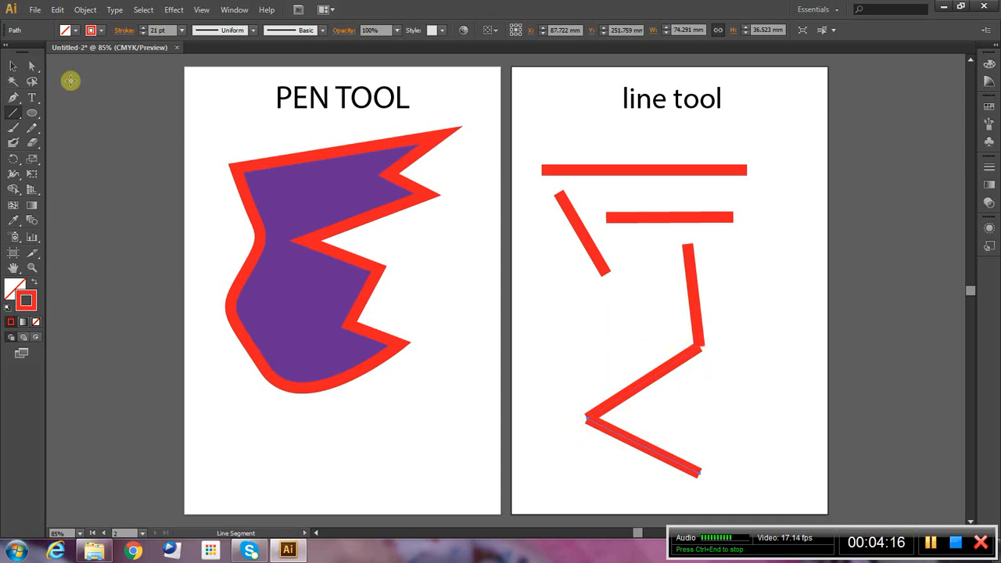
- Select the near-vertical and upper diagonal zigzag segments in turn to check whether they are separate objects
click(14, 66)
click(697, 315)
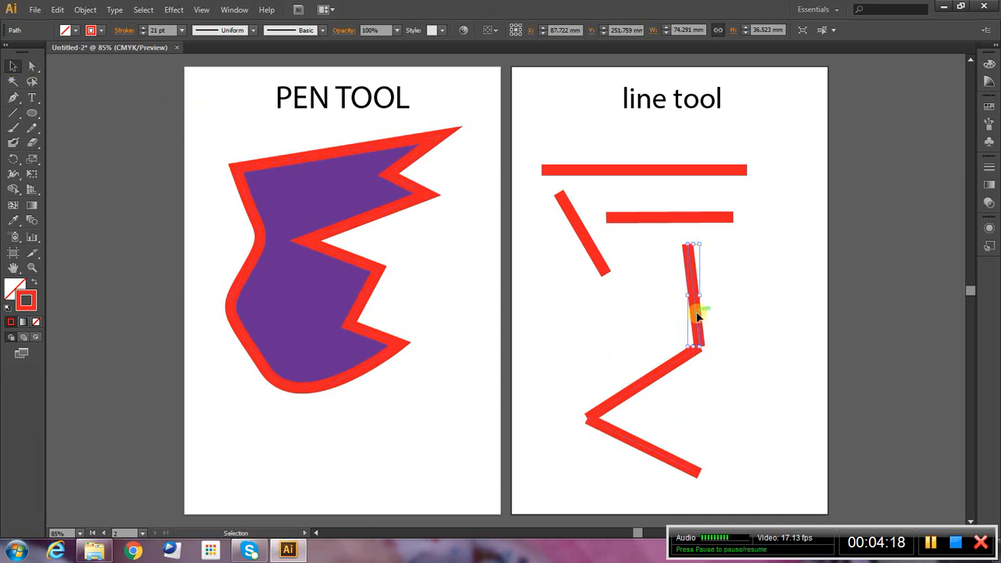
click(671, 364)
click(722, 351)
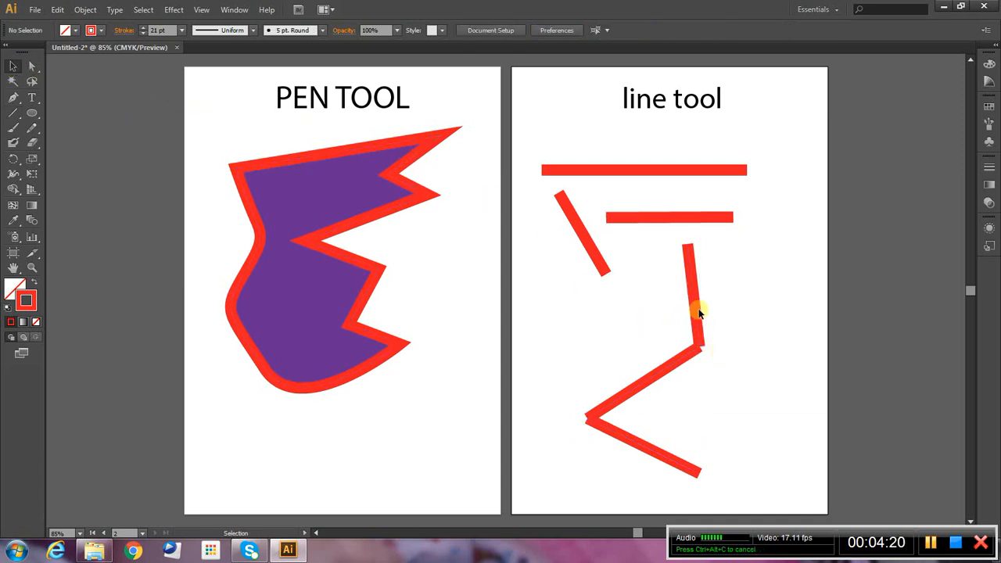
click(678, 360)
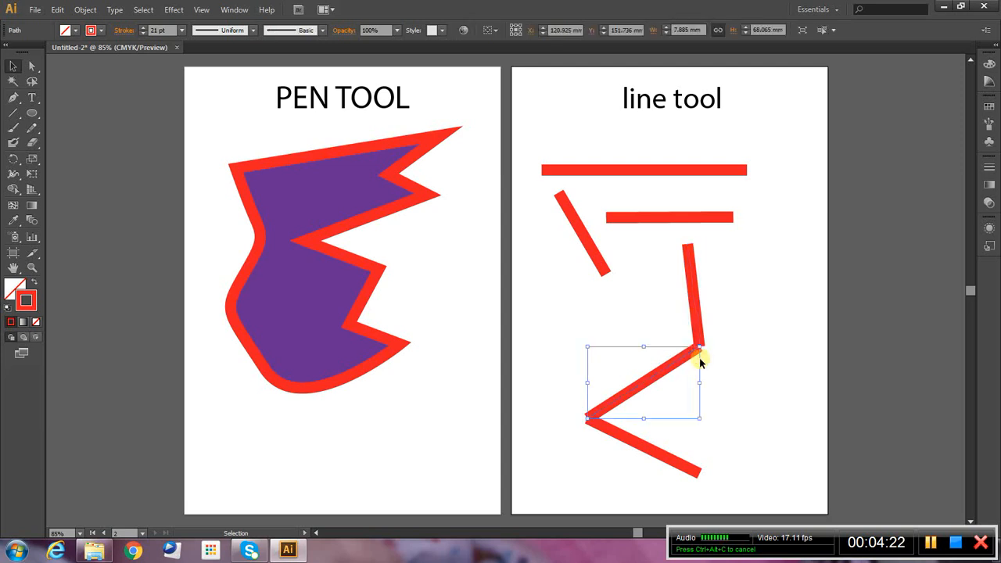
click(725, 355)
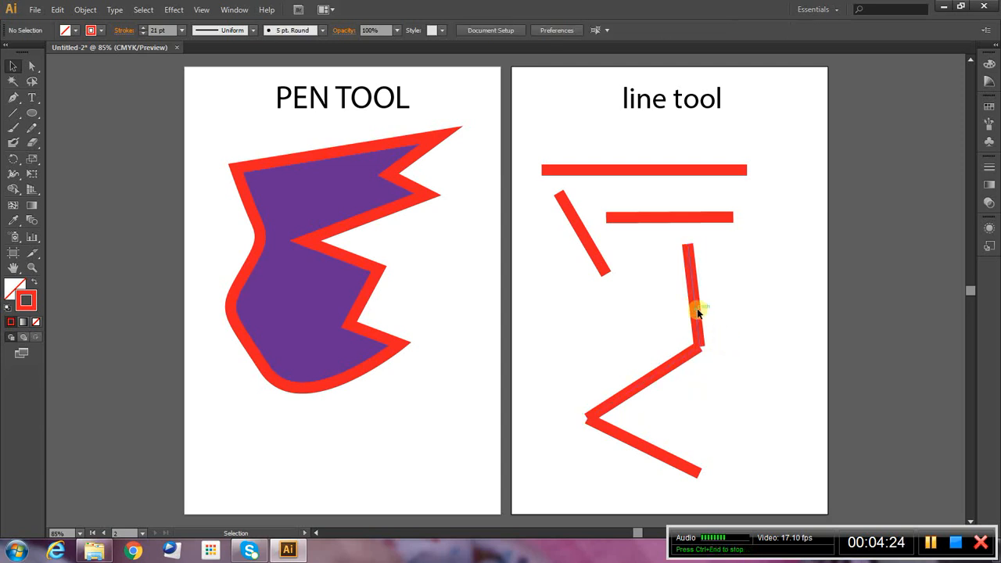
click(697, 308)
click(679, 361)
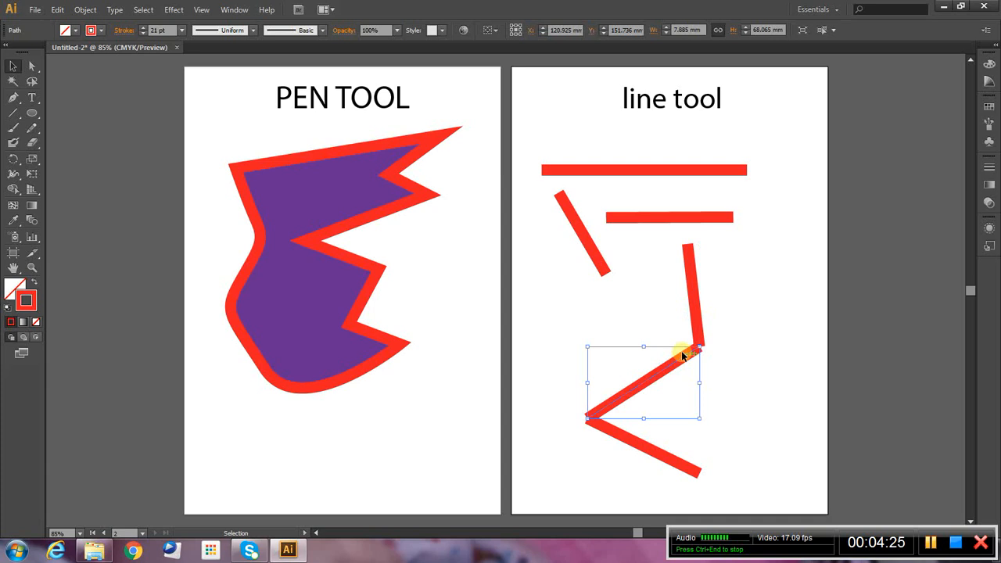
- Spread the lines apart by raising the short horizontal line, shifting the near-vertical line right and moving both lower diagonals up
click(700, 219)
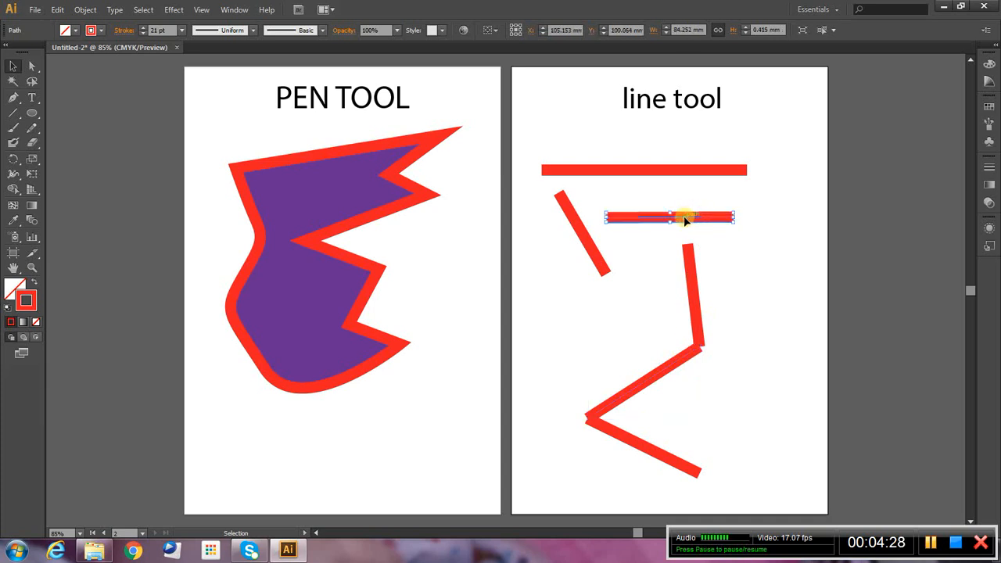
drag(685, 222, 693, 194)
drag(695, 280, 735, 273)
drag(683, 358, 667, 329)
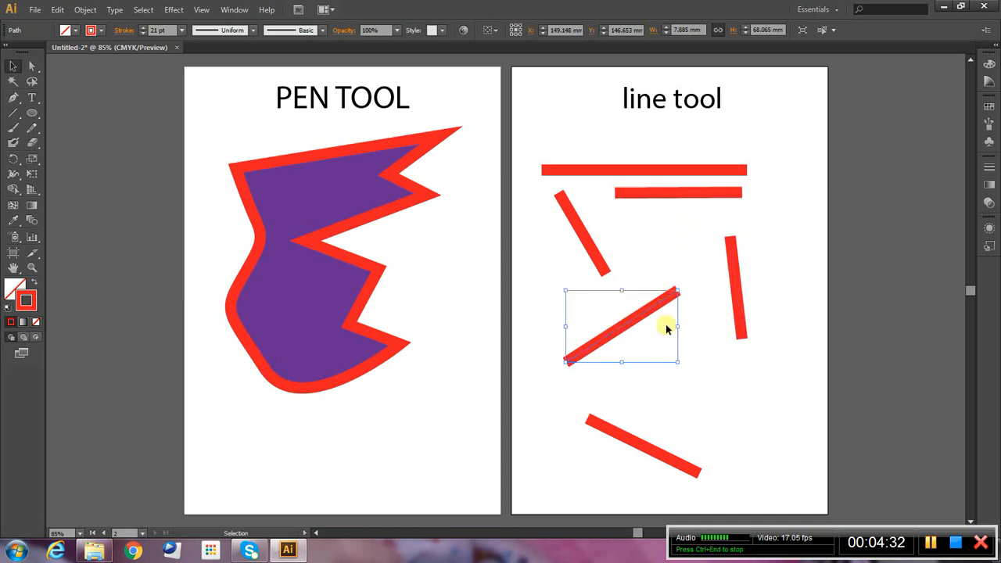
drag(651, 452, 670, 418)
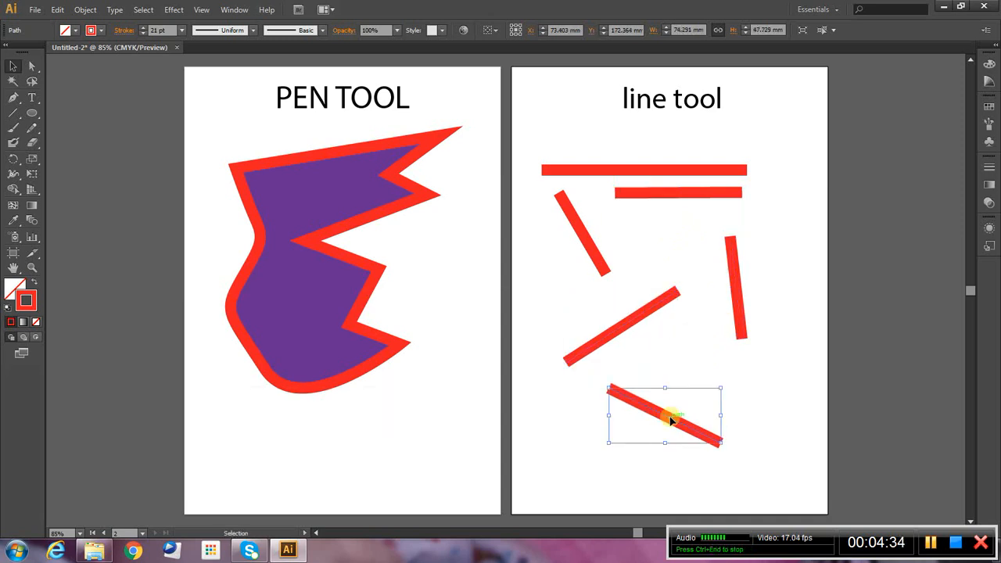
click(687, 331)
- Give all six lines on the second artboard a pink stroke with a weight of 9 pt
drag(778, 474, 559, 152)
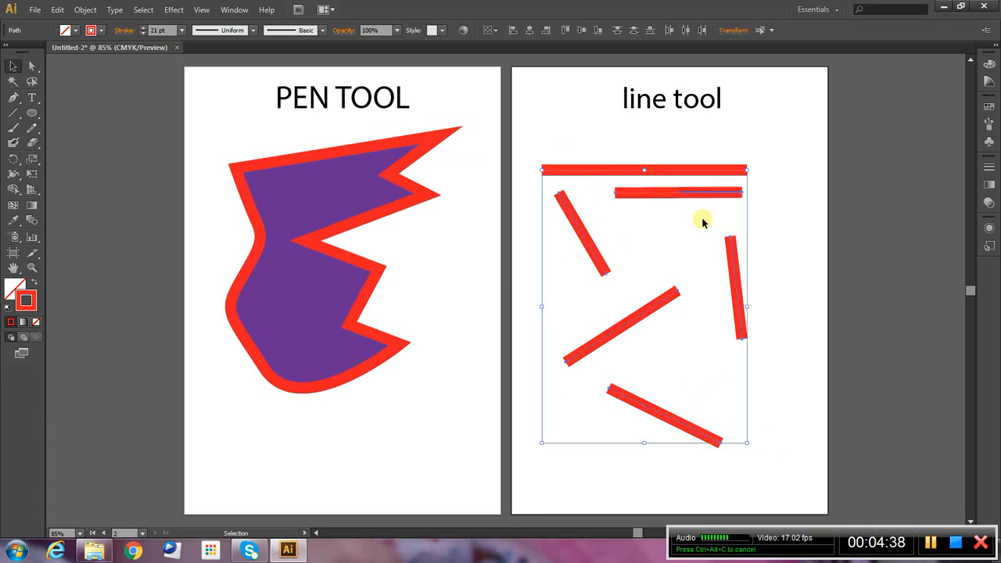
click(99, 30)
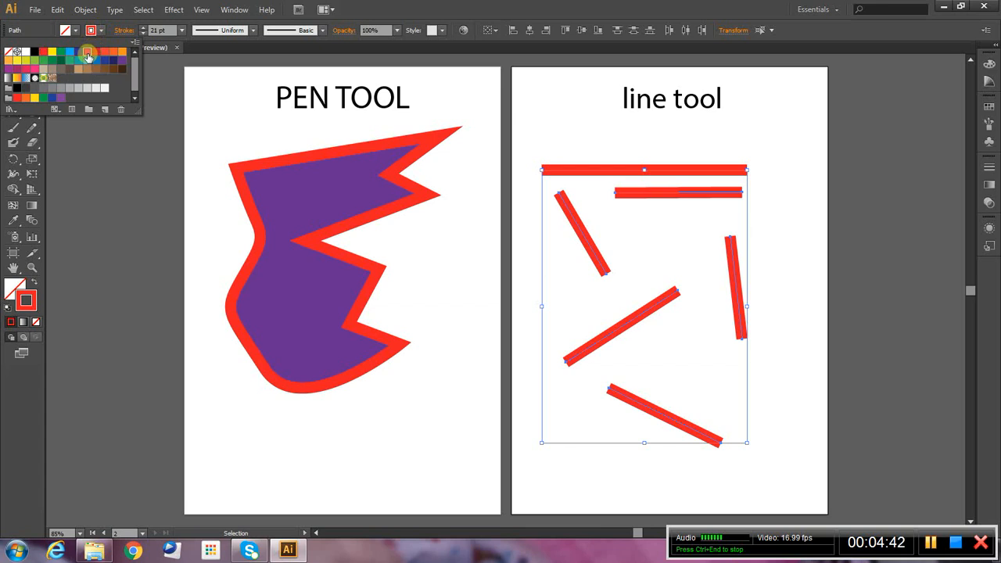
click(142, 34)
click(142, 35)
click(142, 34)
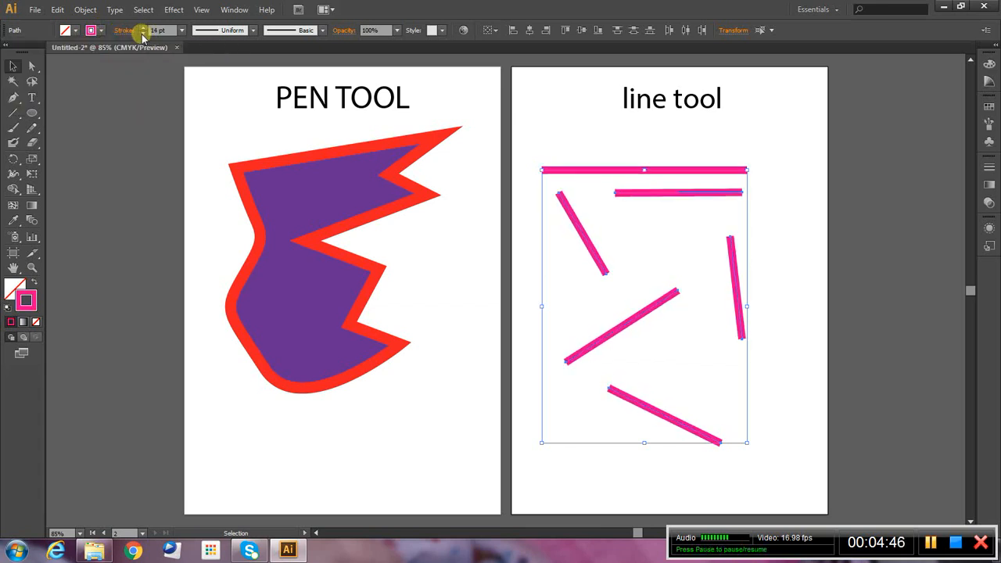
click(143, 35)
click(142, 34)
click(764, 250)
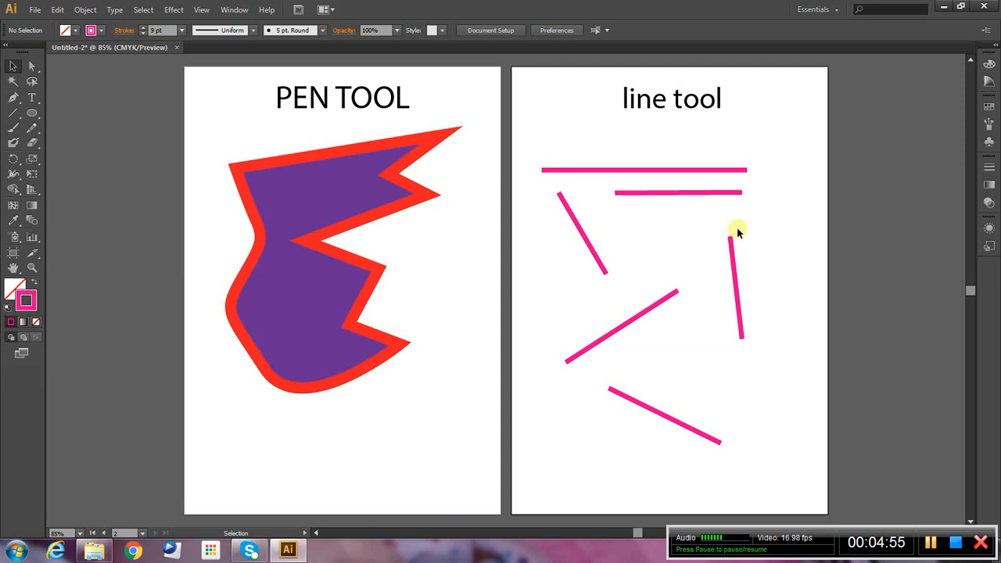
- Move the purple shape right and down to about X 115 mm, Y 141 mm, and select the lowest pink line
click(262, 169)
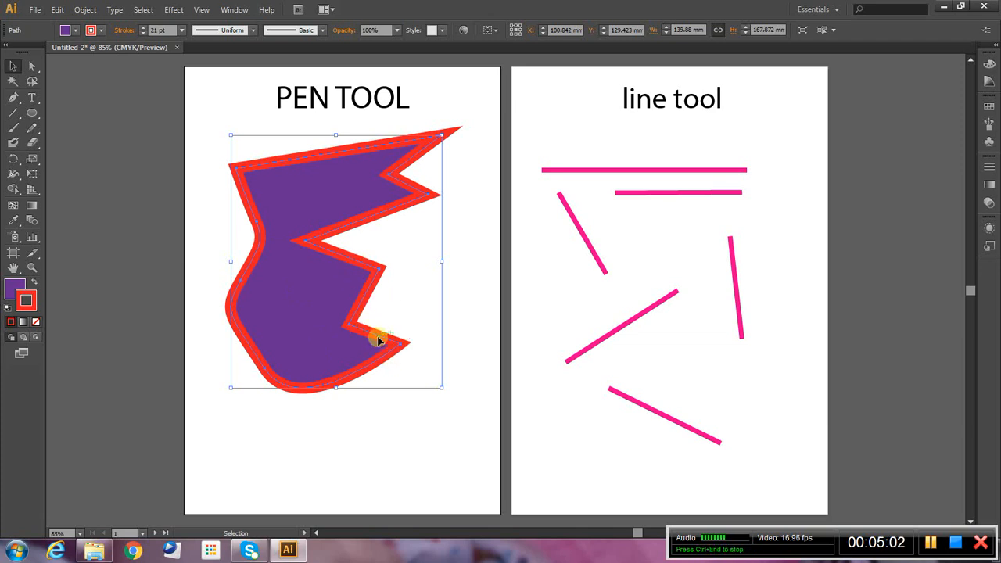
drag(379, 338, 398, 357)
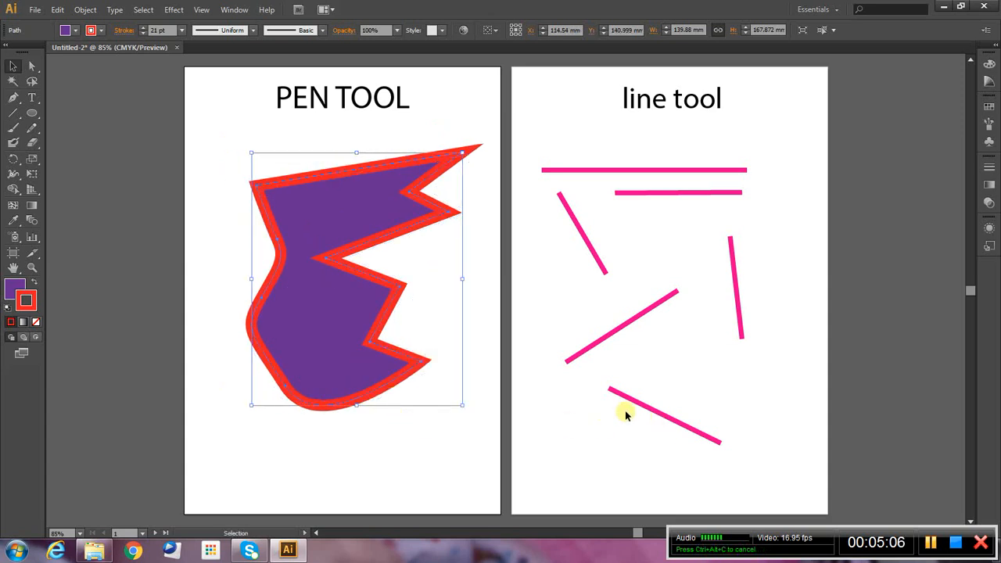
click(662, 421)
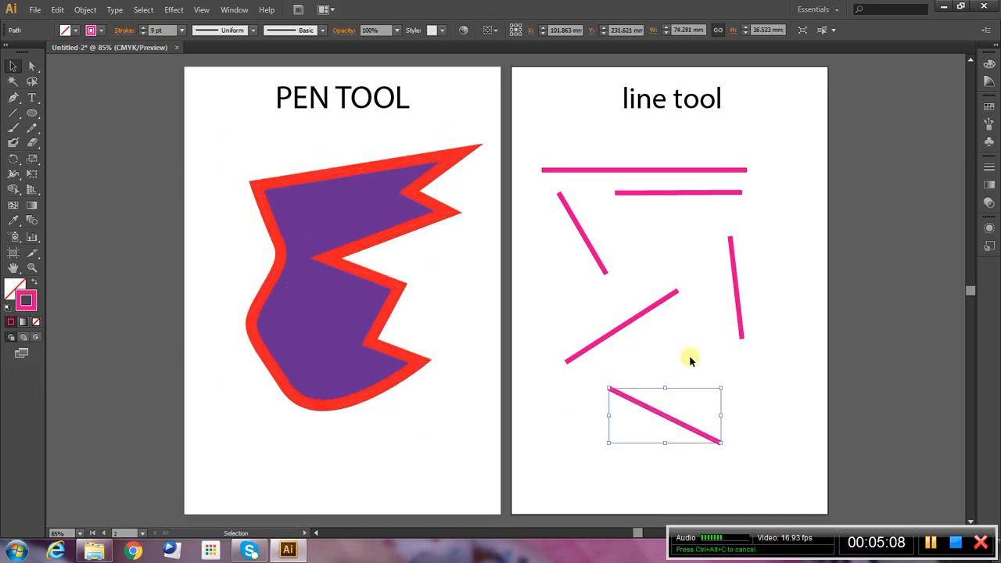